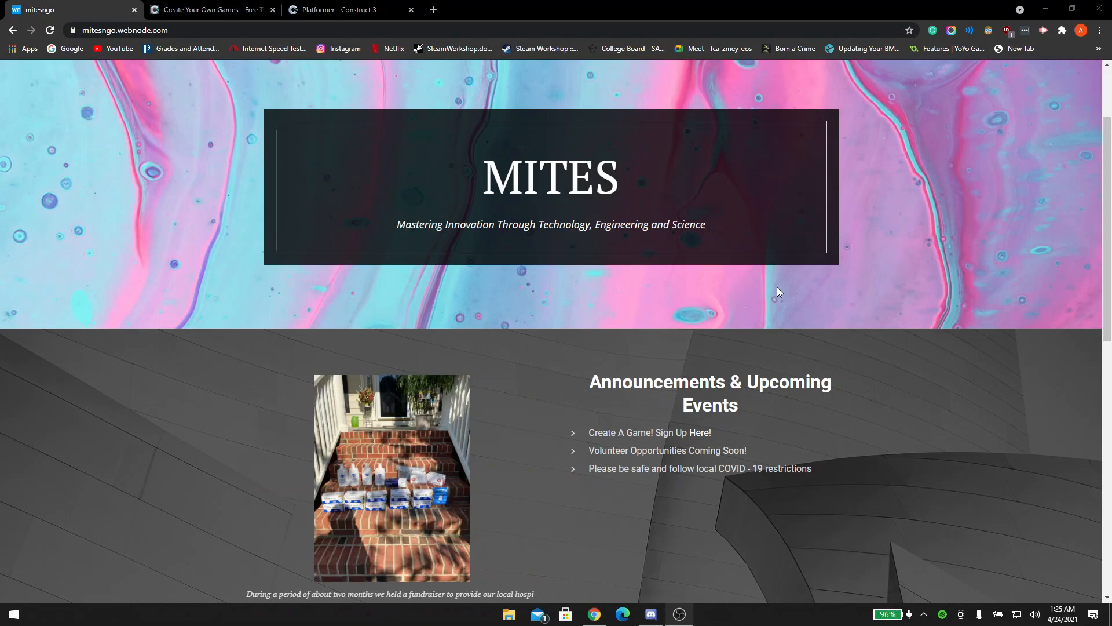
- Launch the Construct 3 editor from the Construct free trial page and dismiss the Gamejam license notice
{"action": "left_click", "coordinate": [200, 10]}
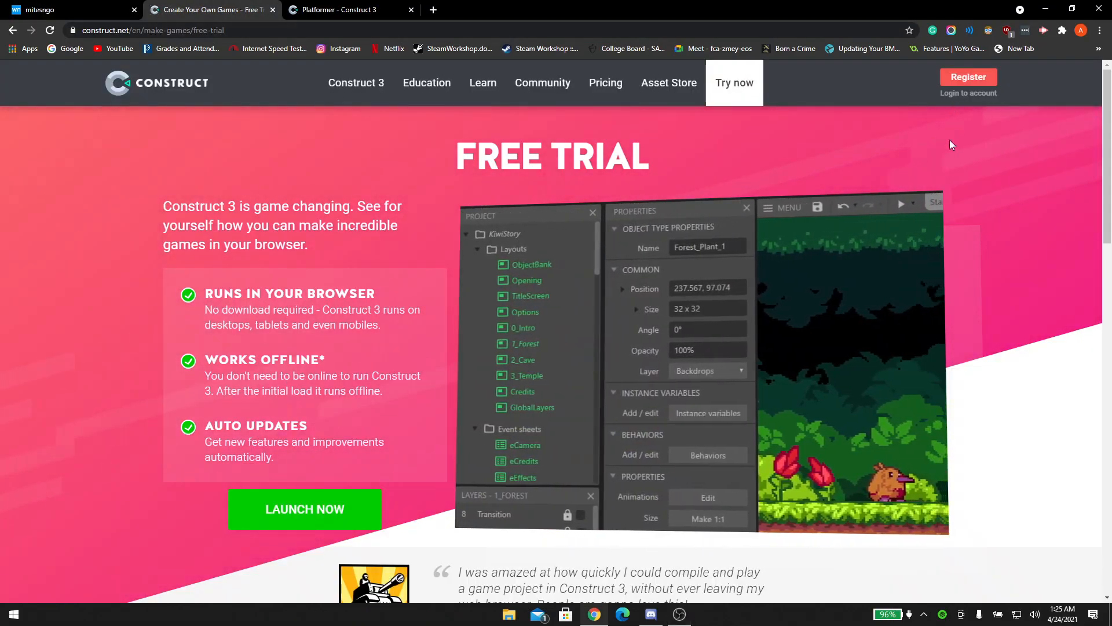
{"action": "left_click", "coordinate": [340, 510]}
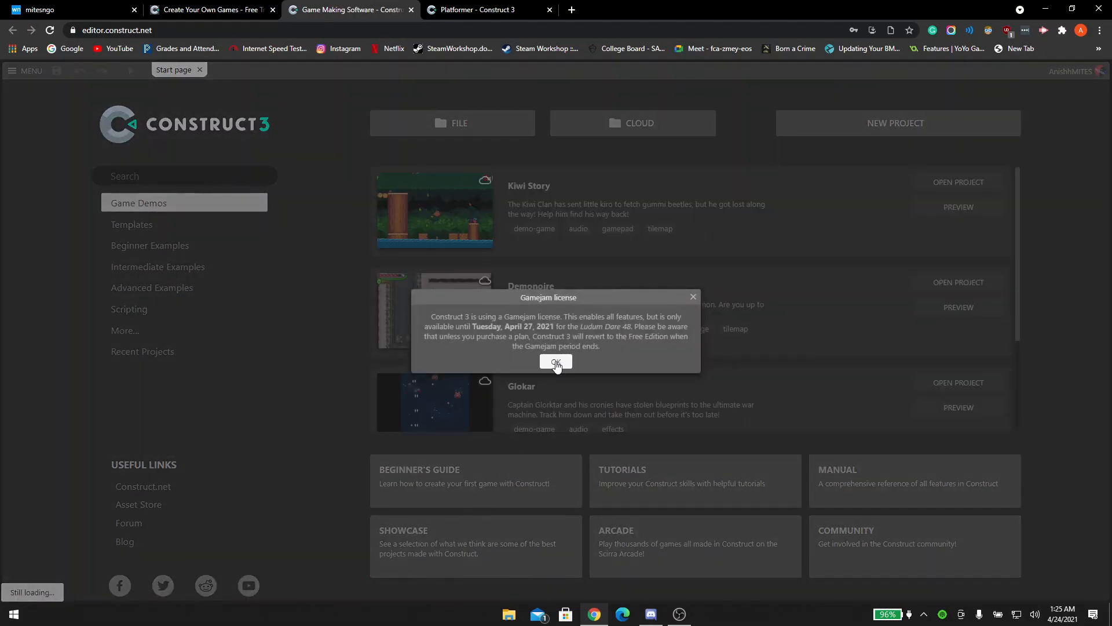
{"action": "left_click", "coordinate": [557, 361]}
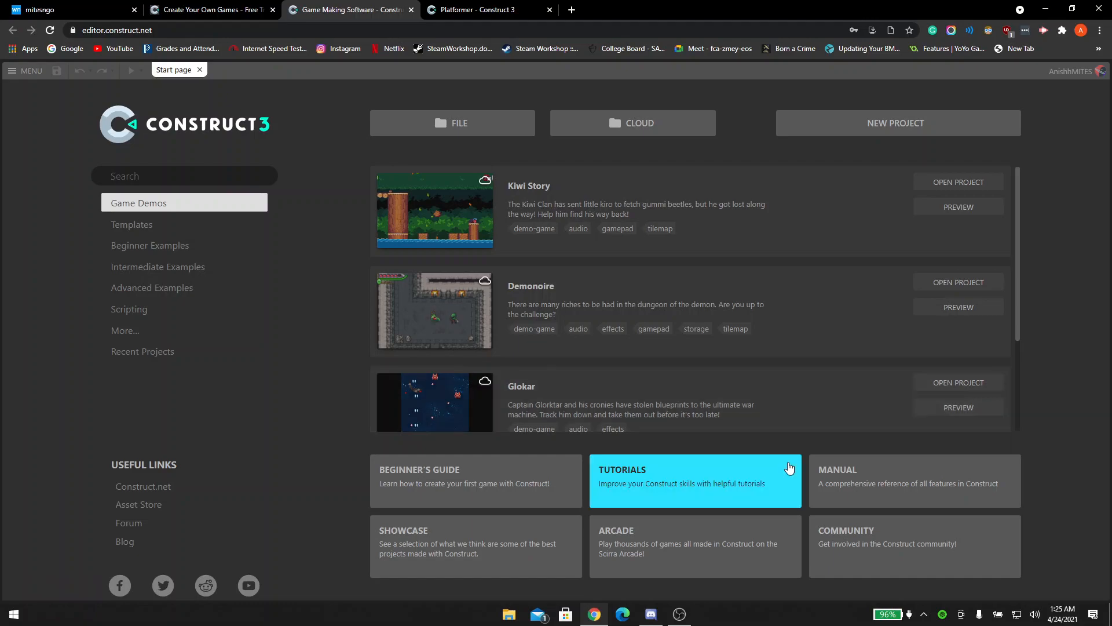
- Play the finished Platformer example by moving and jumping with the character, and close its preview and project tab
{"action": "left_click", "coordinate": [474, 7]}
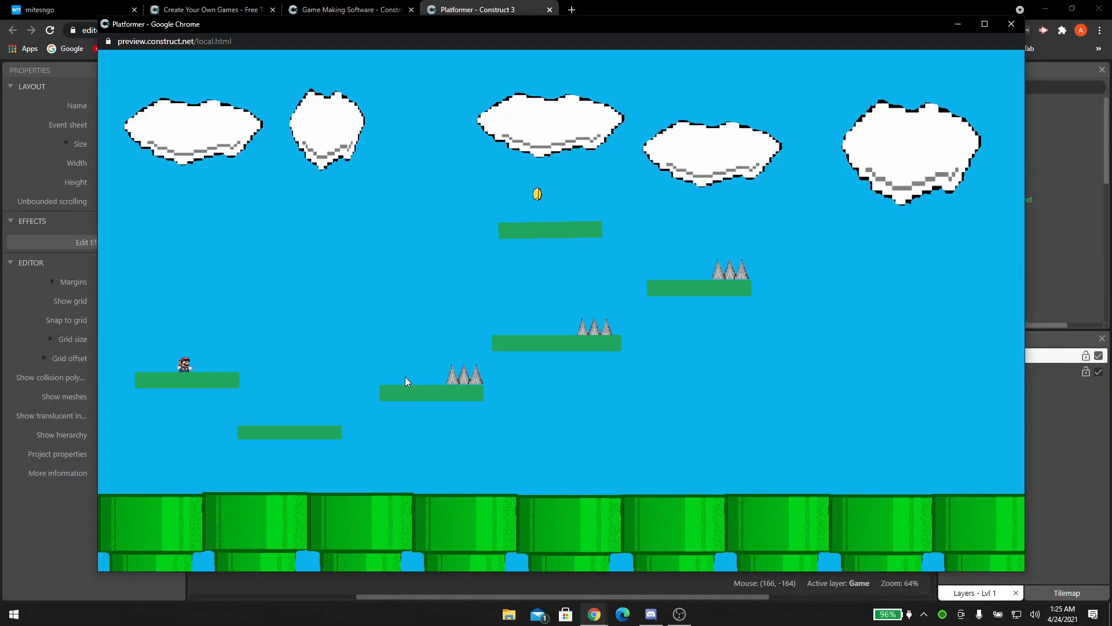
{"action": "key", "text": "Up"}
{"action": "key", "text": "Right"}
{"action": "key", "text": "Left"}
{"action": "key", "text": "Left"}
{"action": "key", "text": "Right"}
{"action": "key", "text": "Right"}
{"action": "key", "text": "Up"}
{"action": "key", "text": "Up"}
{"action": "key", "text": "alt+F4"}
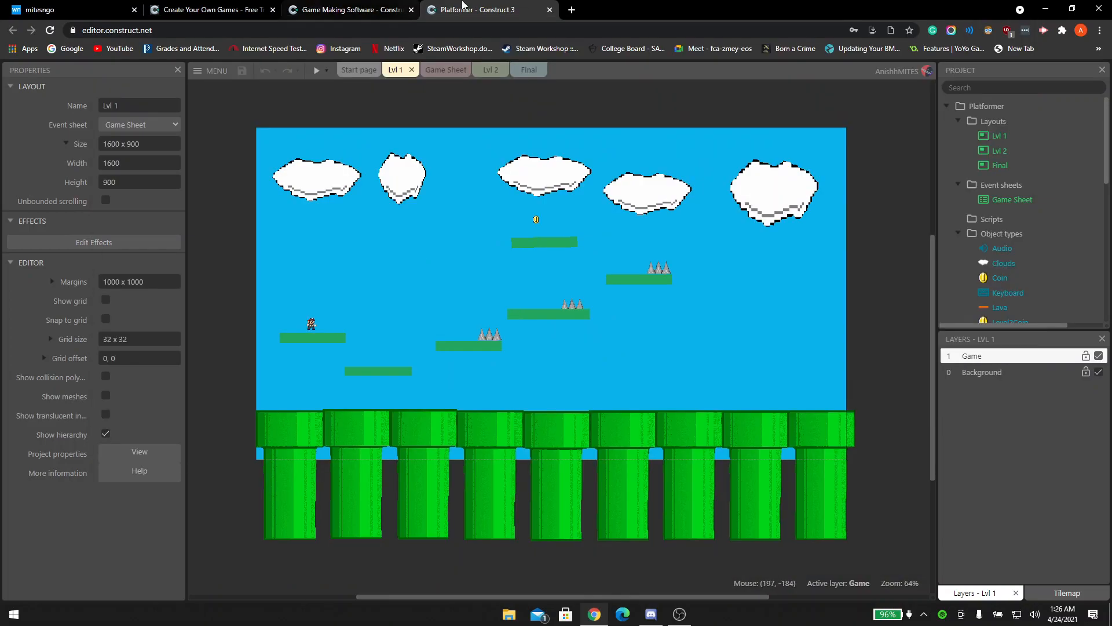
{"action": "middle_click", "coordinate": [464, 6]}
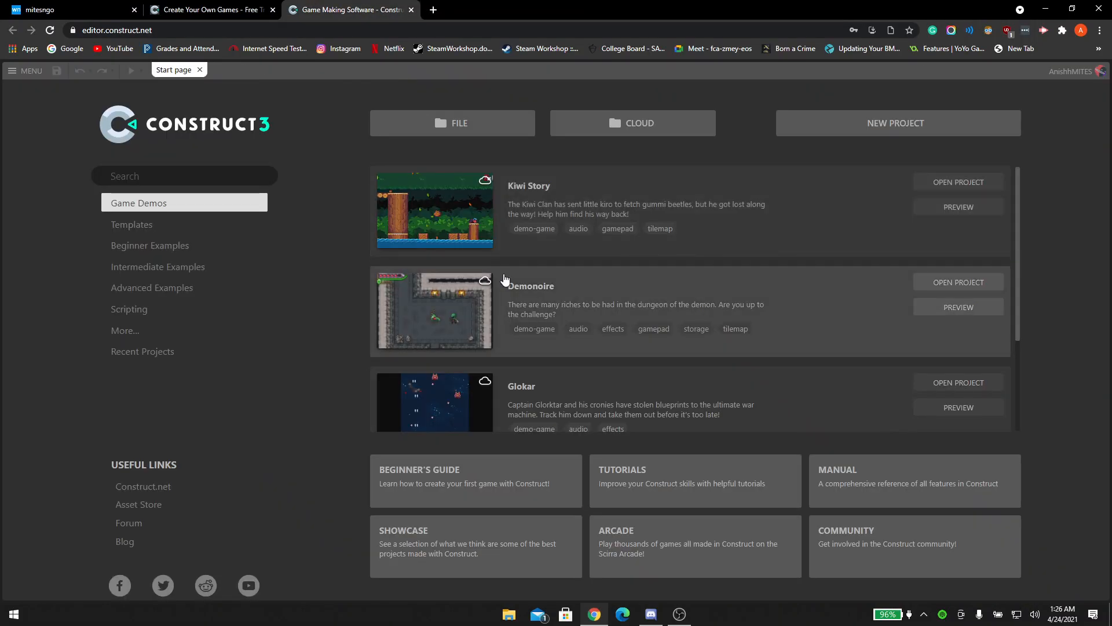
- Create a new project named Platformer with a 1600 x 900 landscape viewport, starting with an event sheet
{"action": "left_click", "coordinate": [831, 124]}
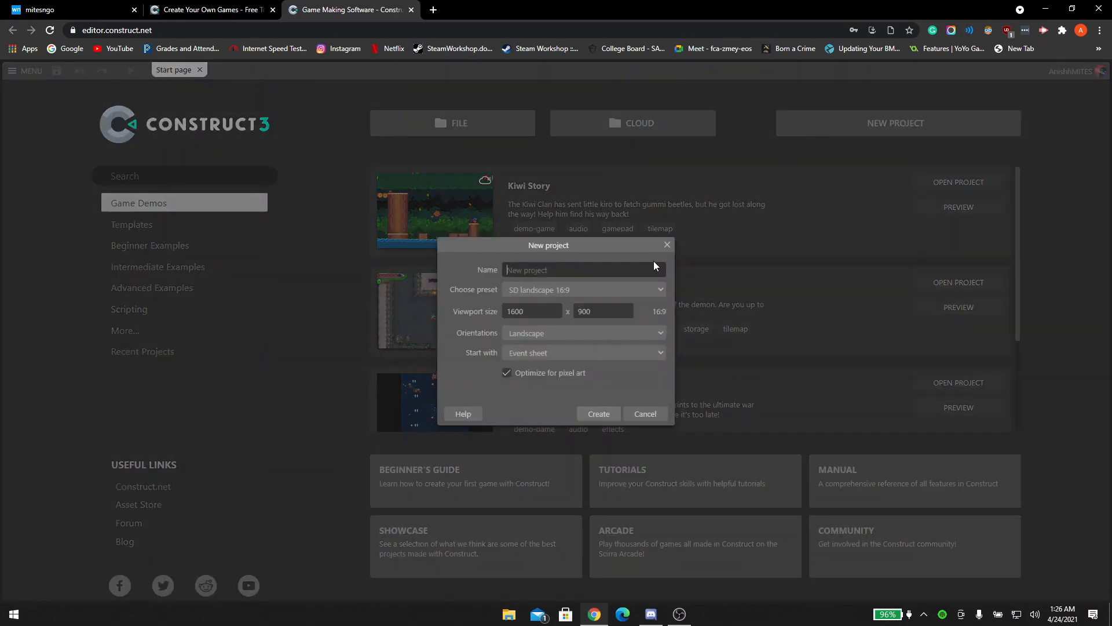
{"action": "type", "text": "Platformer"}
{"action": "left_click", "coordinate": [524, 353]}
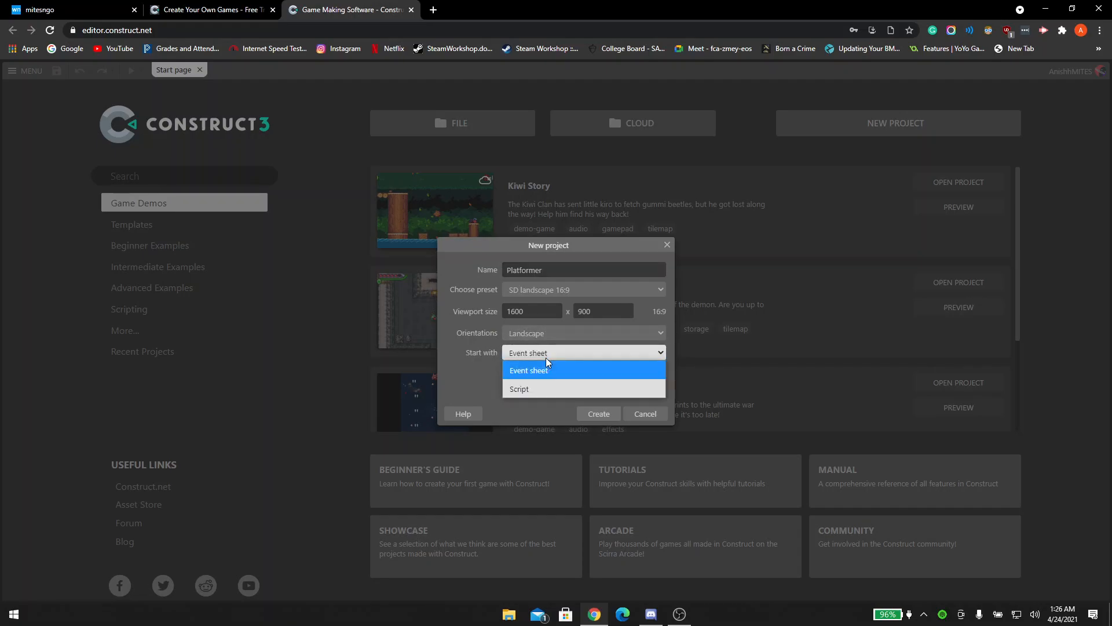
{"action": "left_click", "coordinate": [540, 370]}
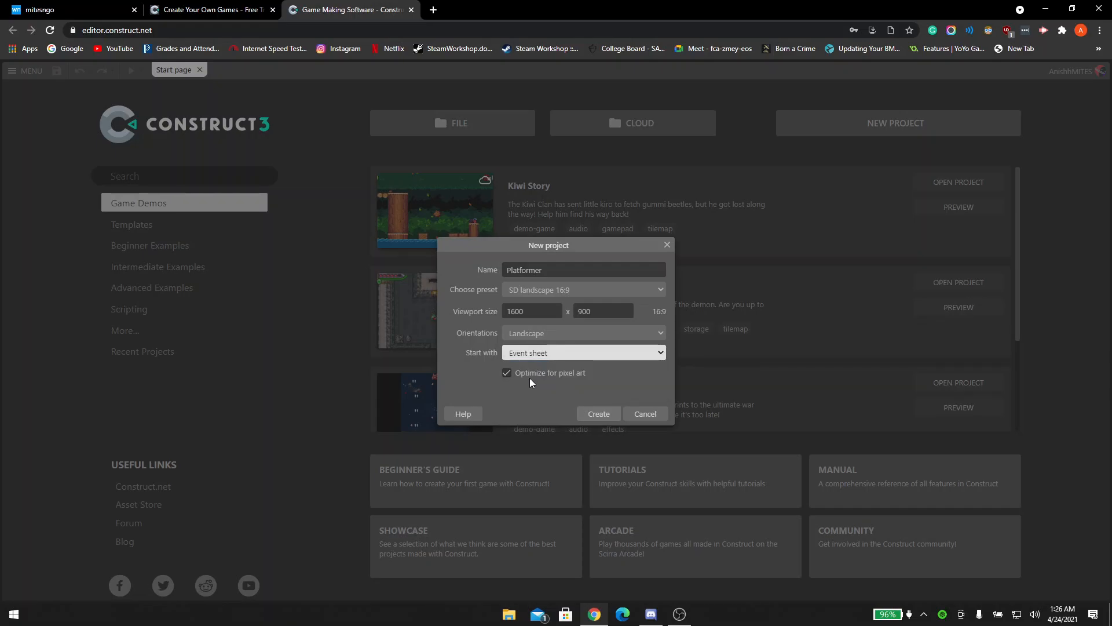
{"action": "left_click", "coordinate": [598, 413]}
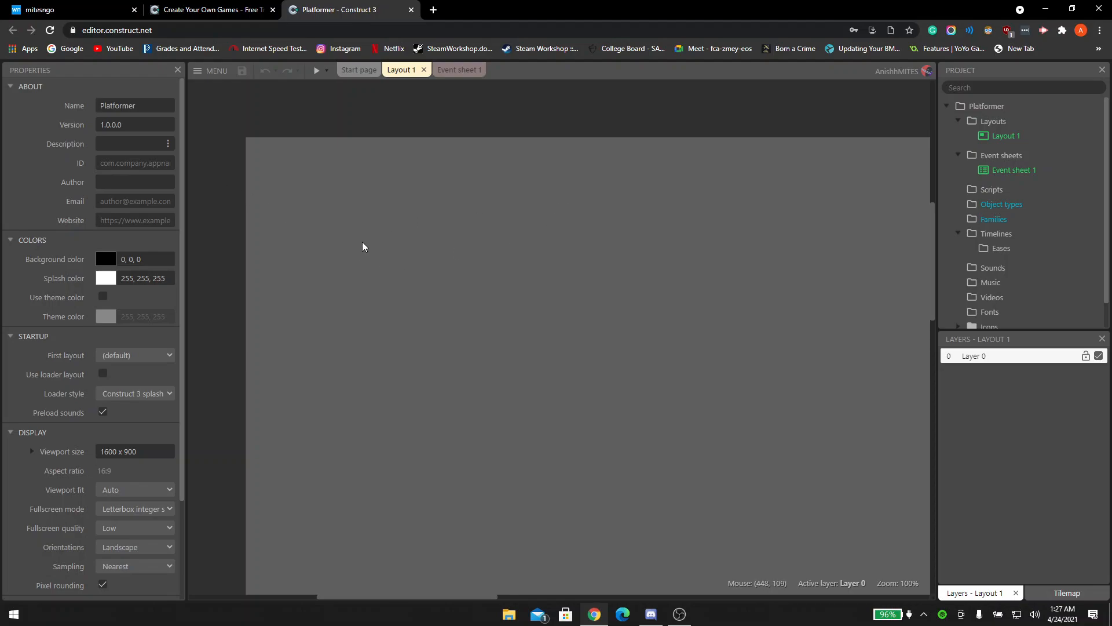
- Set the size of Layout 1 to 1600 x 900
{"action": "left_click", "coordinate": [480, 249]}
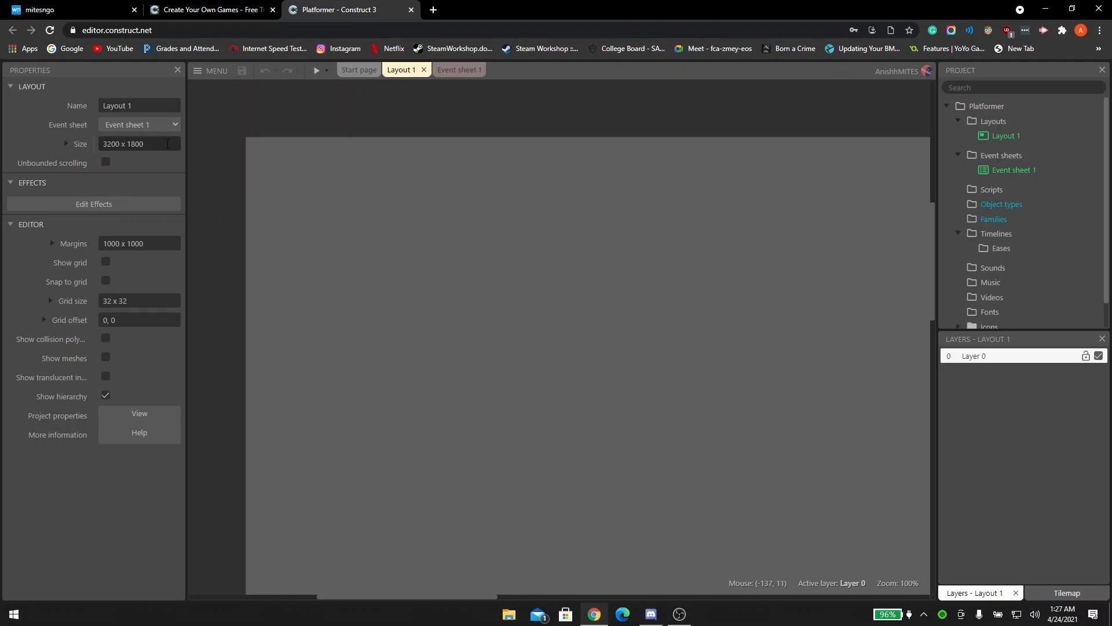
{"action": "left_click", "coordinate": [167, 144]}
{"action": "type", "text": "1600 x 90"}
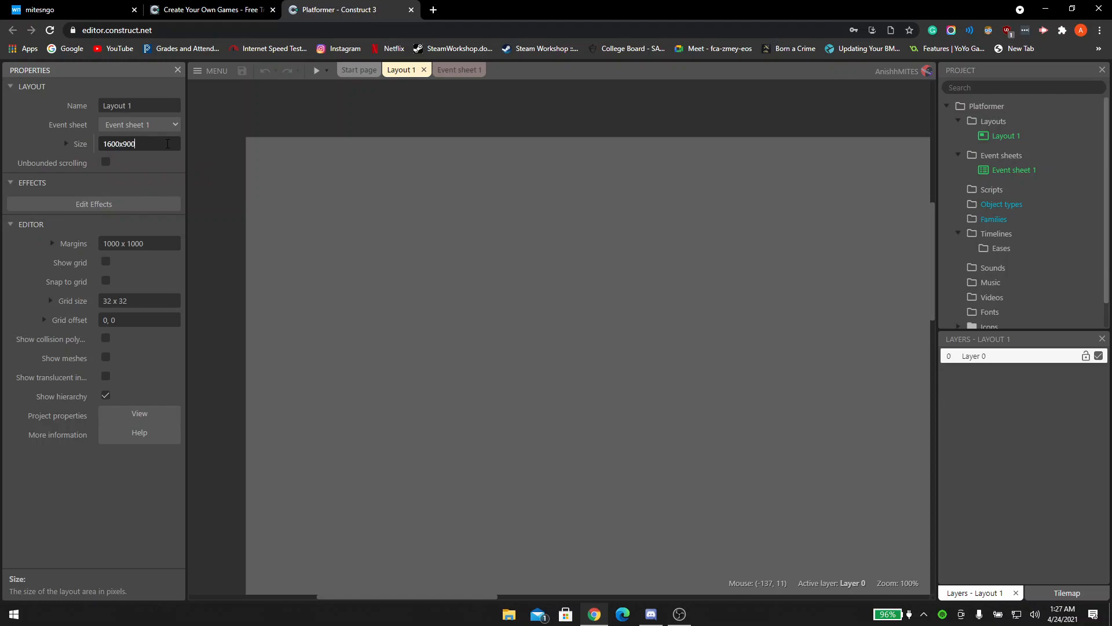
{"action": "type", "text": "0"}
{"action": "key", "text": "Tab"}
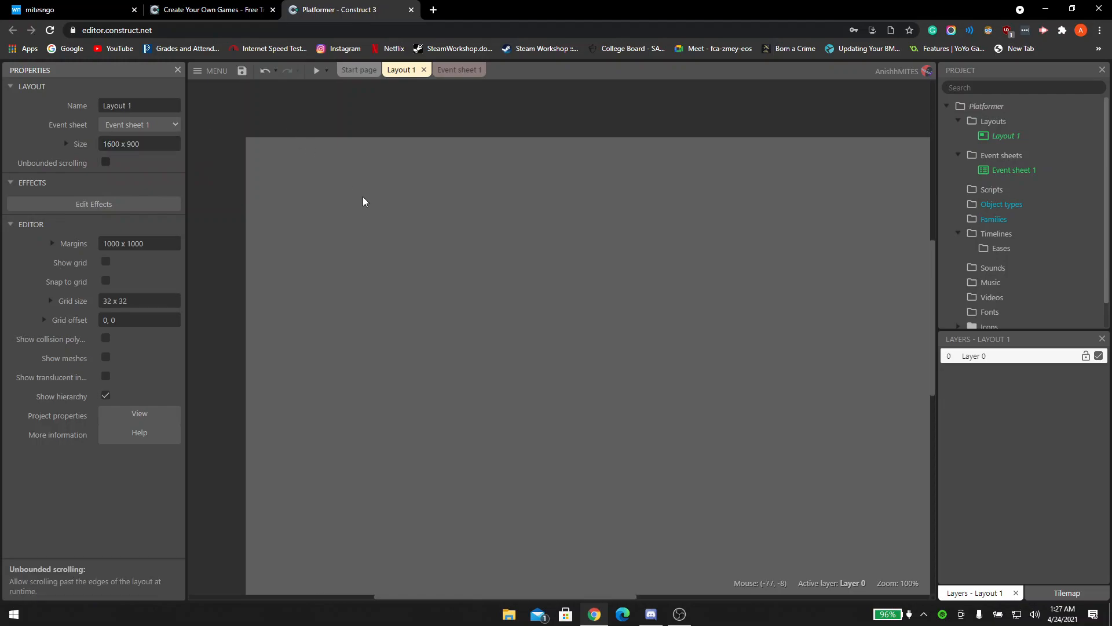
{"action": "scroll", "coordinate": [635, 395], "scroll_direction": "down", "scroll_amount": 8, "text": "ctrl"}
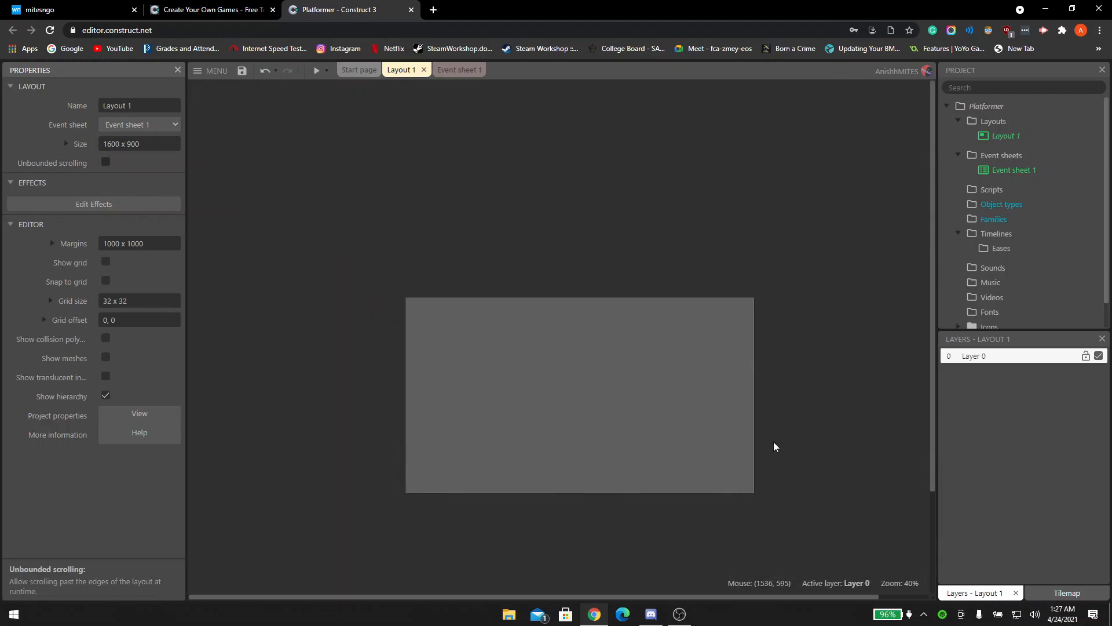
{"action": "scroll", "coordinate": [627, 395], "scroll_direction": "up", "scroll_amount": 5, "text": "ctrl"}
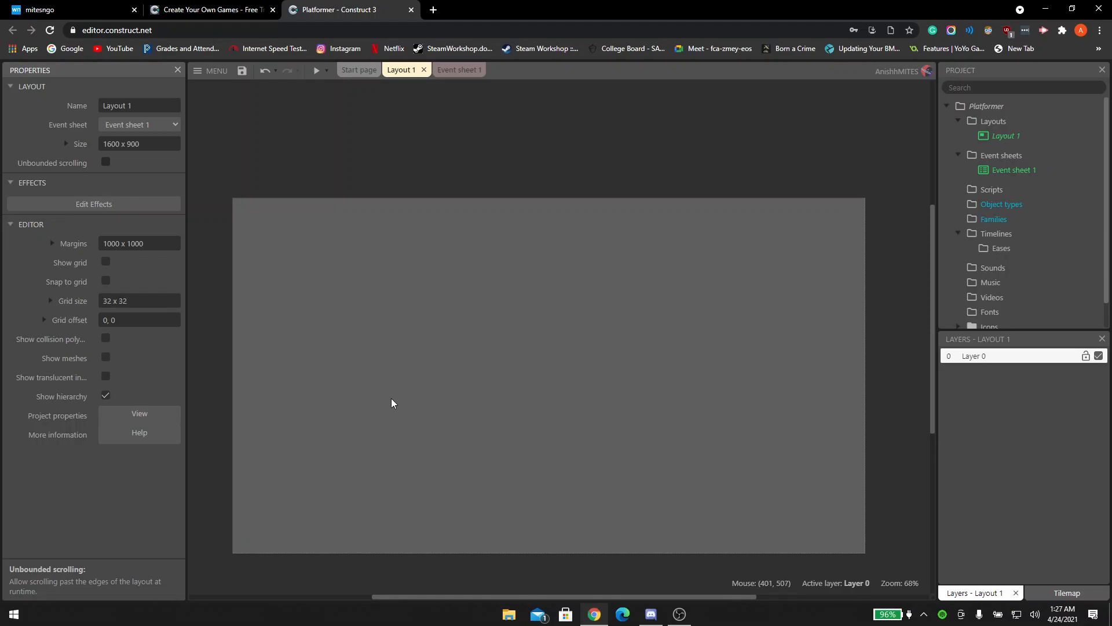
- Insert a new Sprite object in the lower-left area of the layout
{"action": "right_click", "coordinate": [327, 415]}
{"action": "left_click", "coordinate": [349, 426]}
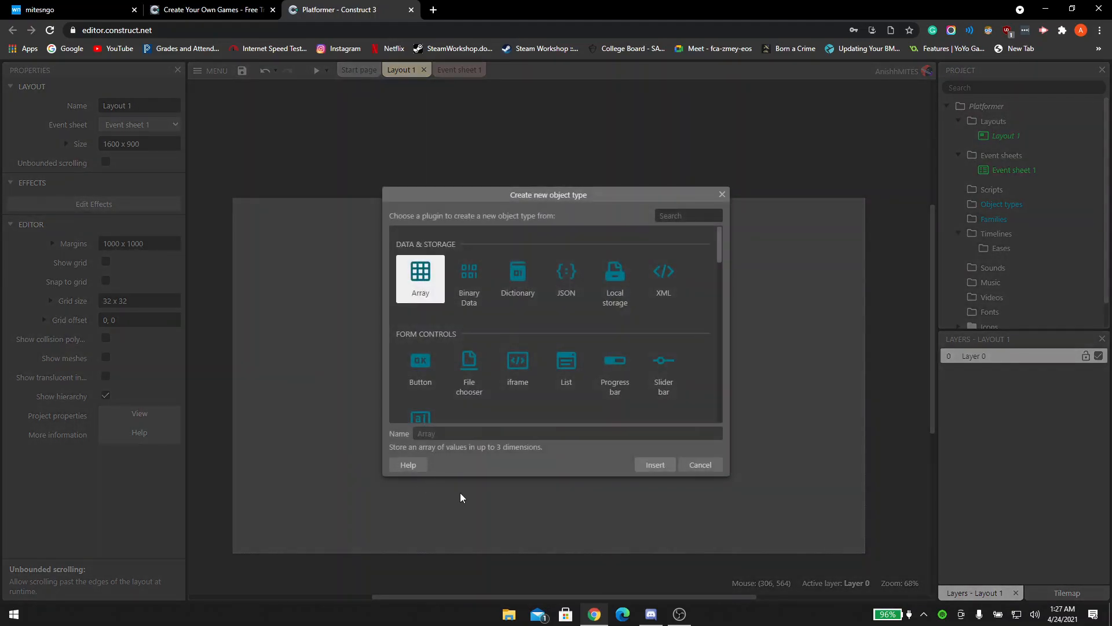
{"action": "type", "text": "Sprite"}
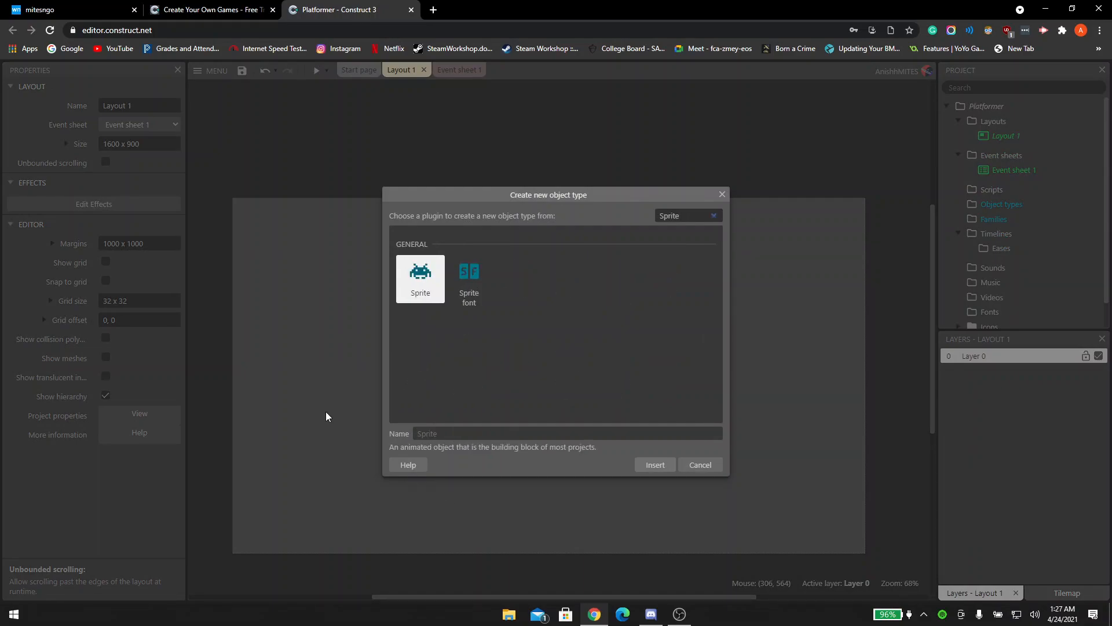
{"action": "key", "text": "Return"}
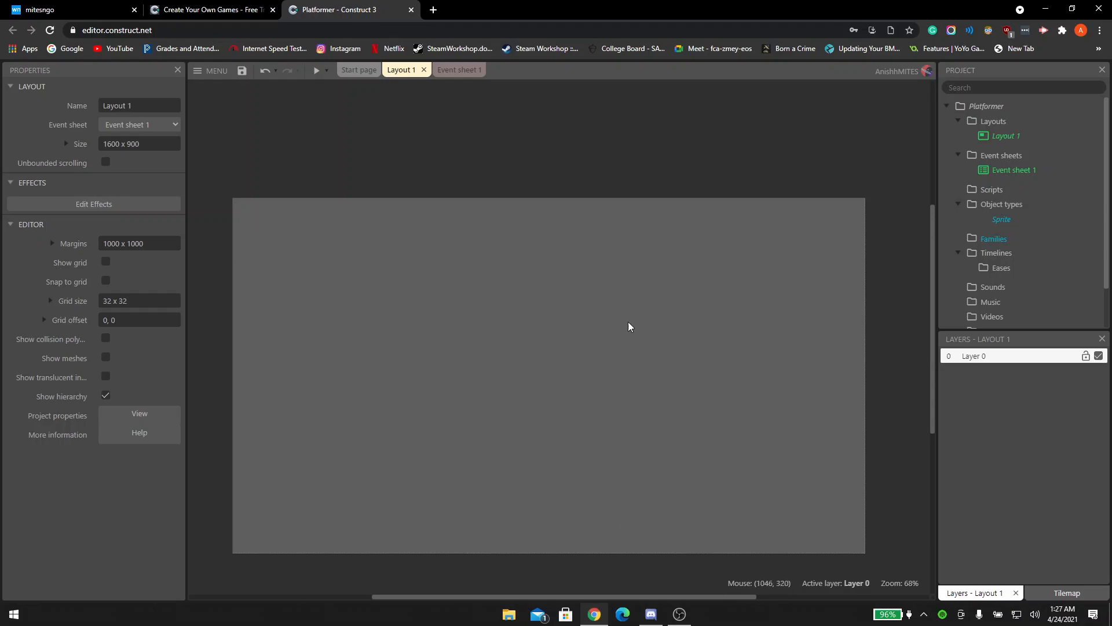
{"action": "left_click", "coordinate": [360, 523]}
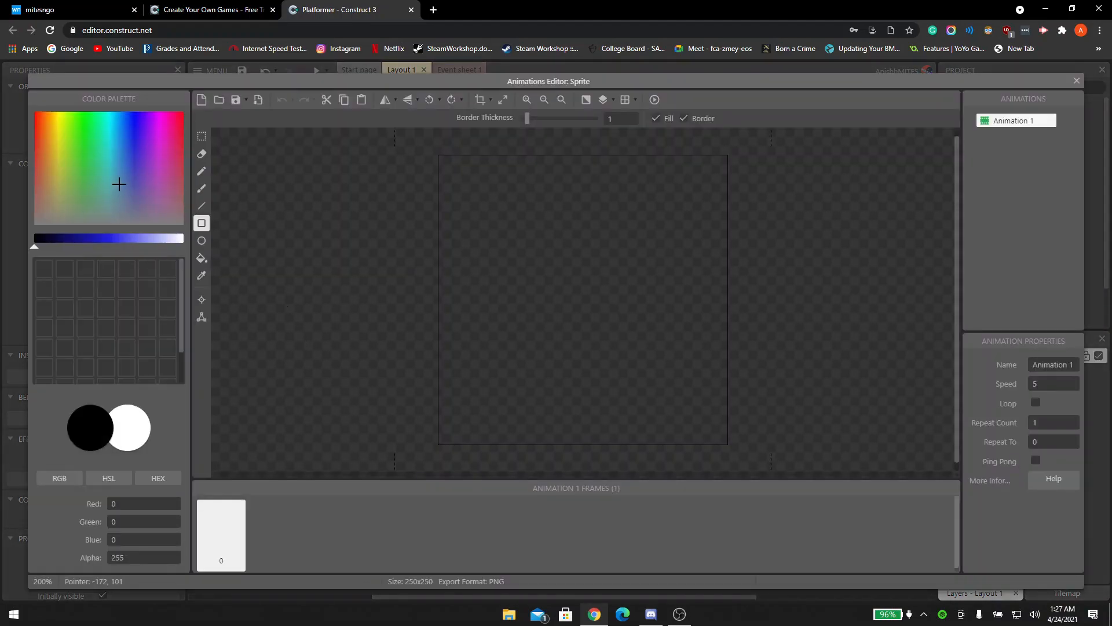
- Fill the sprite's whole 250 x 250 image with a bright green rectangle (RGB 11, 217, 18) and close the Animations Editor
{"action": "left_click", "coordinate": [109, 171]}
{"action": "left_click", "coordinate": [84, 123]}
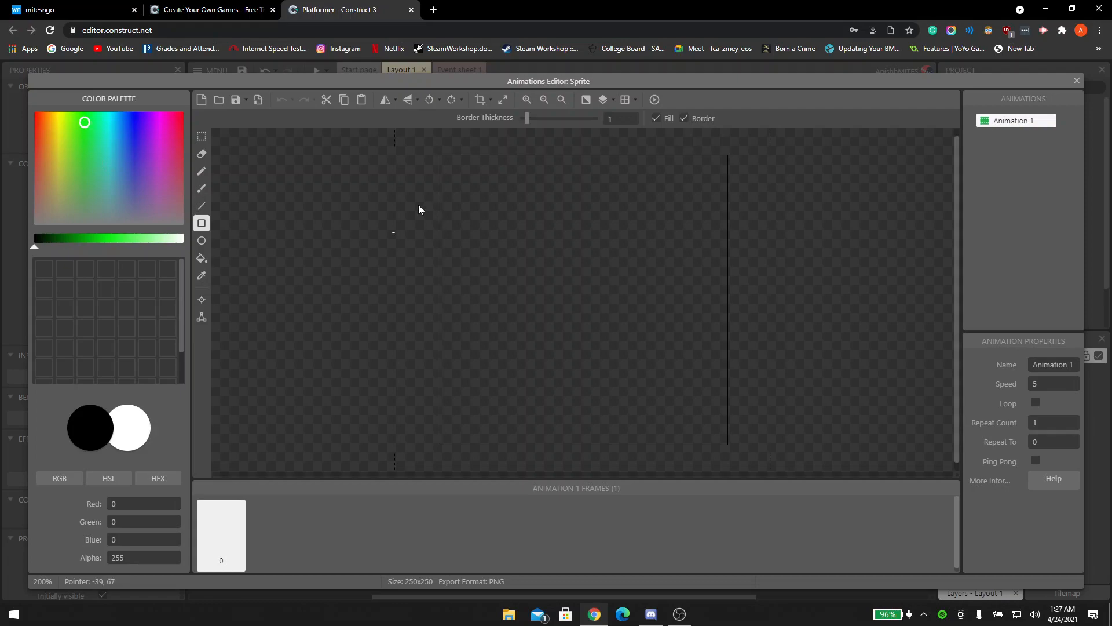
{"action": "left_click", "coordinate": [201, 224]}
{"action": "left_click", "coordinate": [47, 241]}
{"action": "left_click_drag", "start_coordinate": [65, 250], "coordinate": [102, 257]}
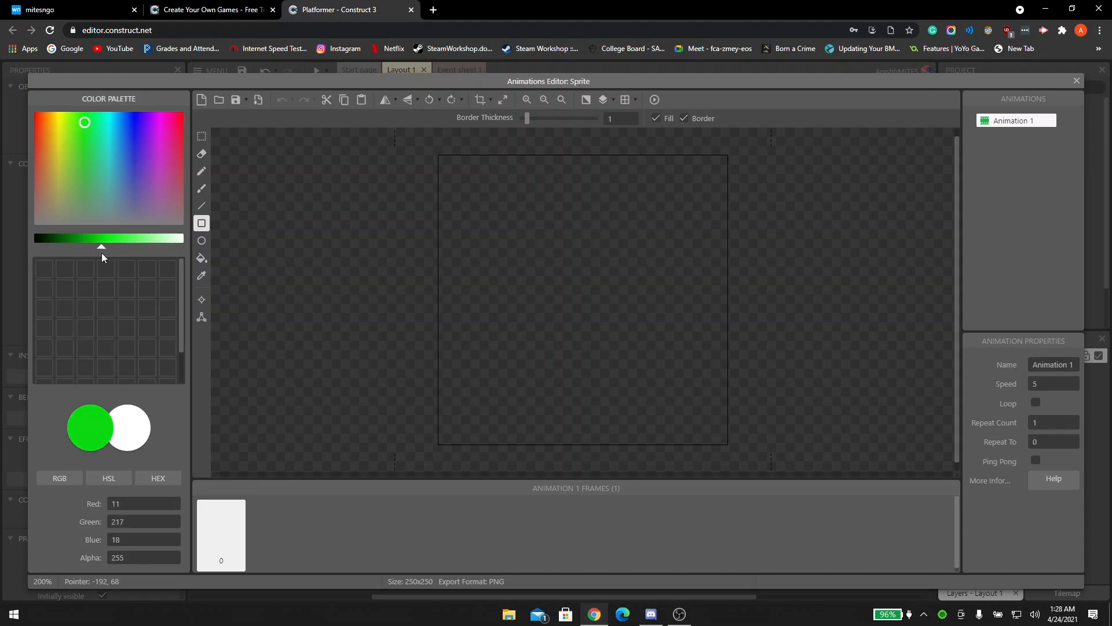
{"action": "left_click", "coordinate": [203, 223]}
{"action": "left_click_drag", "start_coordinate": [435, 153], "coordinate": [756, 477]}
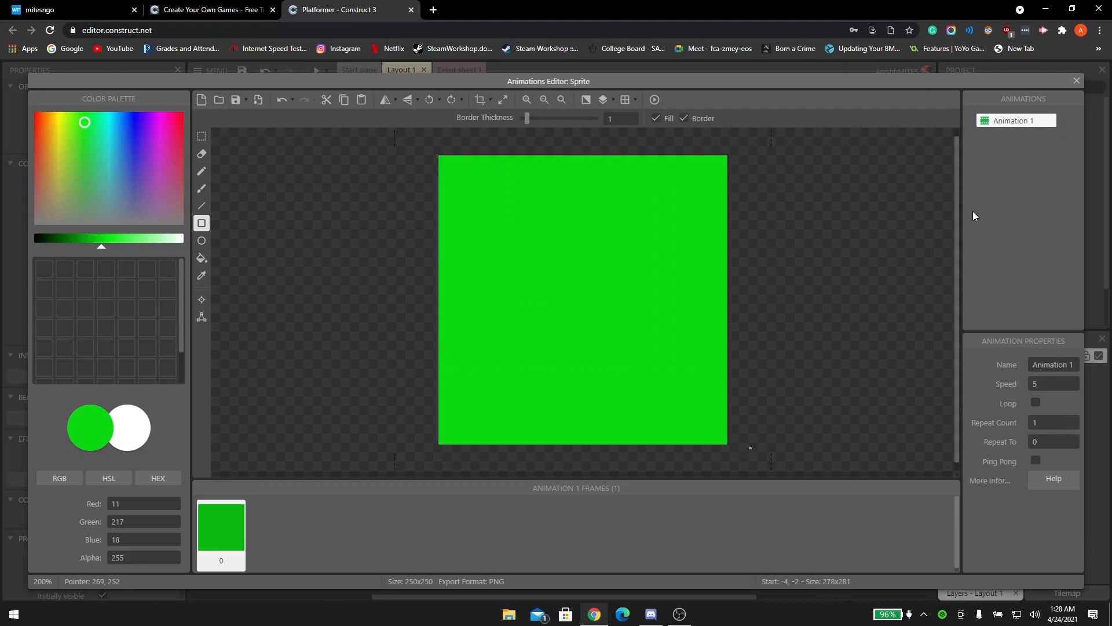
{"action": "left_click", "coordinate": [1076, 81]}
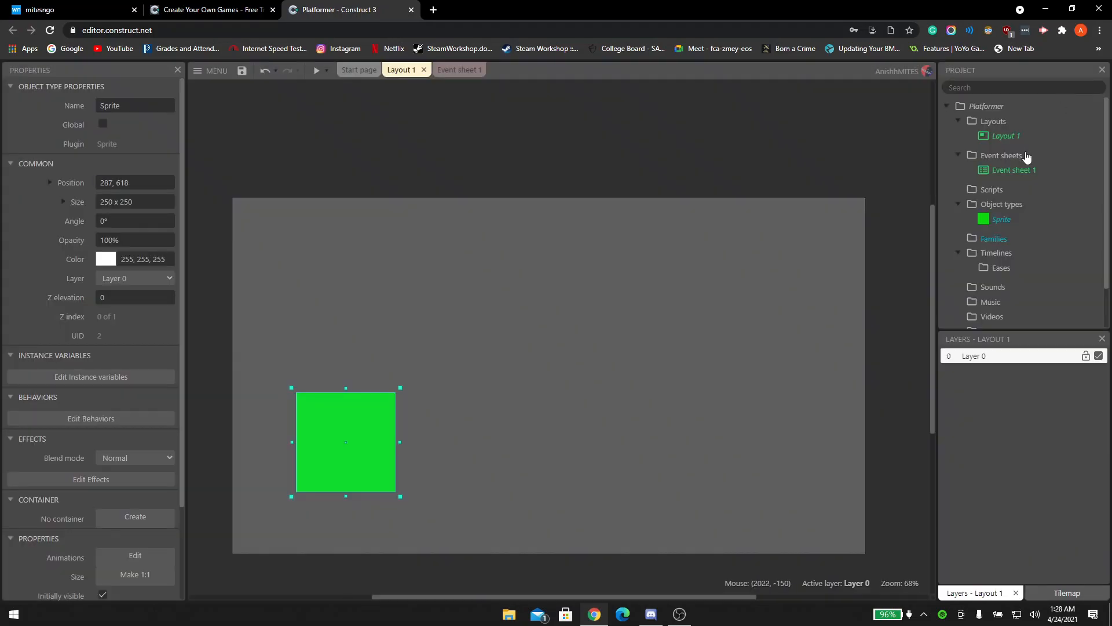
- Rename the green sprite object type as Platform
{"action": "right_click", "coordinate": [998, 229]}
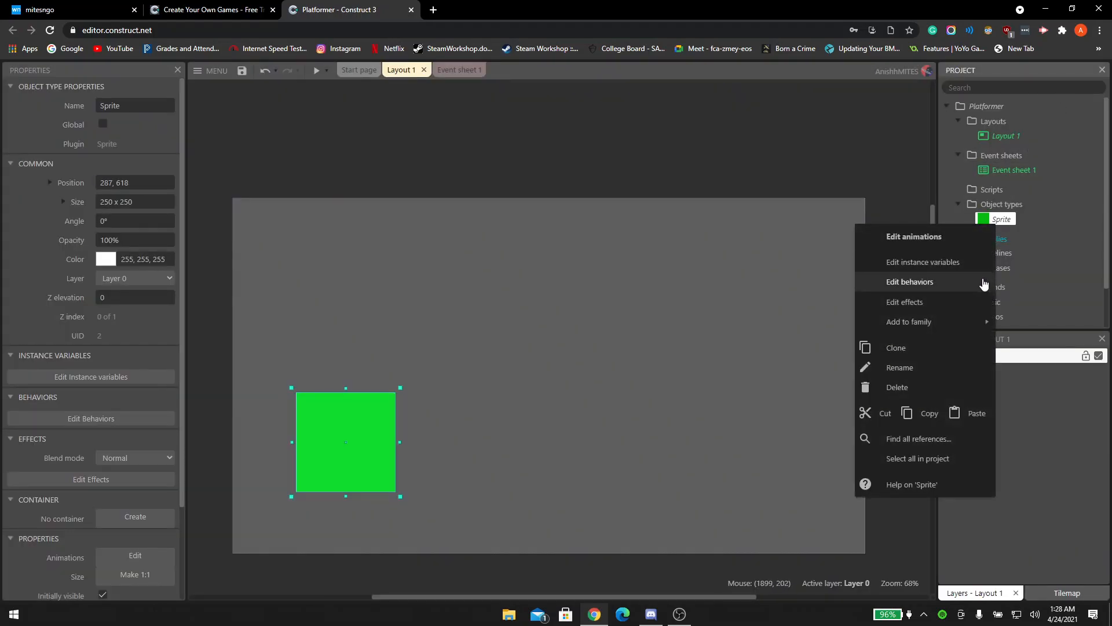
{"action": "left_click", "coordinate": [912, 371]}
{"action": "type", "text": "Platform"}
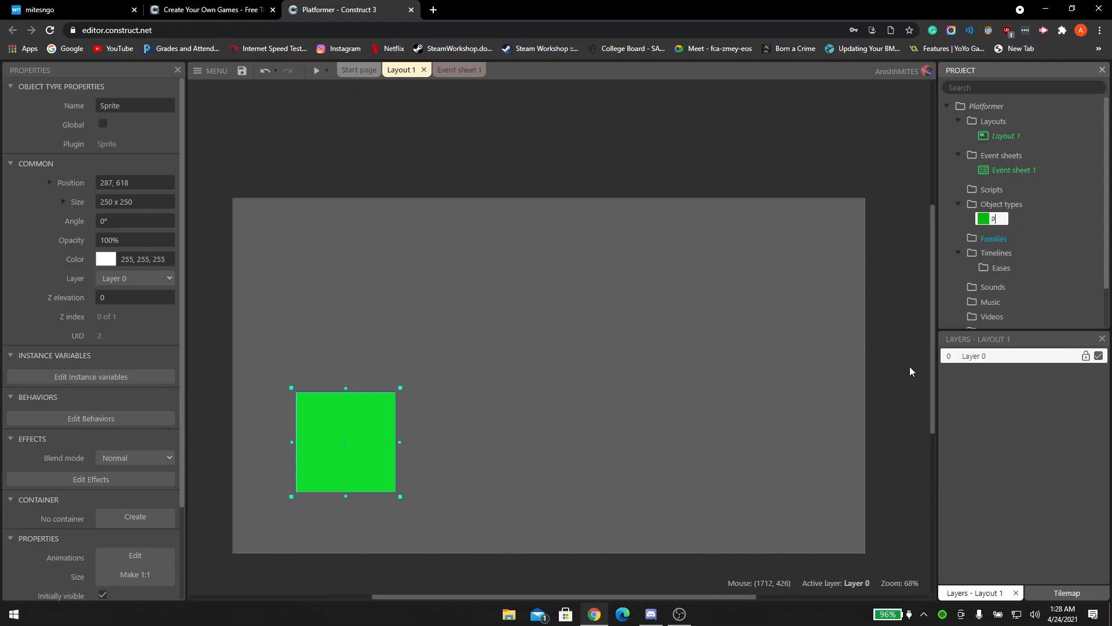
{"action": "key", "text": "Return"}
- Resize the platform to a thin bar of about 222 x 36 and place it at about 198, 542
{"action": "mouse_move", "coordinate": [364, 434]}
{"action": "left_mouse_down"}
{"action": "mouse_move", "coordinate": [367, 392]}
{"action": "mouse_move", "coordinate": [365, 427]}
{"action": "mouse_move", "coordinate": [354, 415]}
{"action": "left_mouse_up"}
{"action": "left_click_drag", "start_coordinate": [391, 369], "coordinate": [344, 415]}
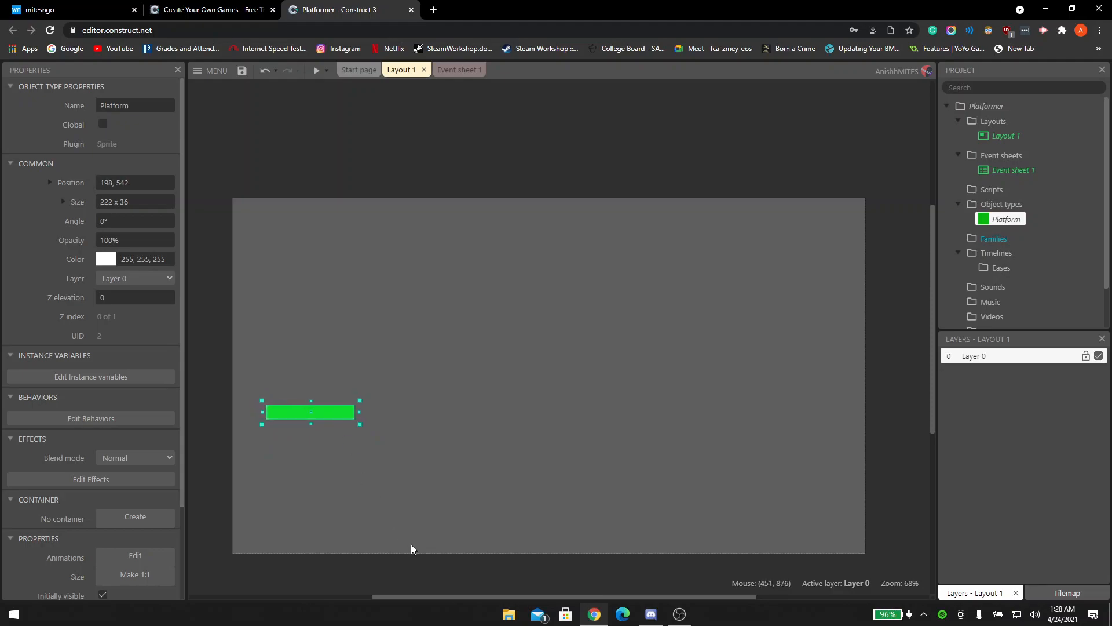
{"action": "left_click", "coordinate": [415, 526]}
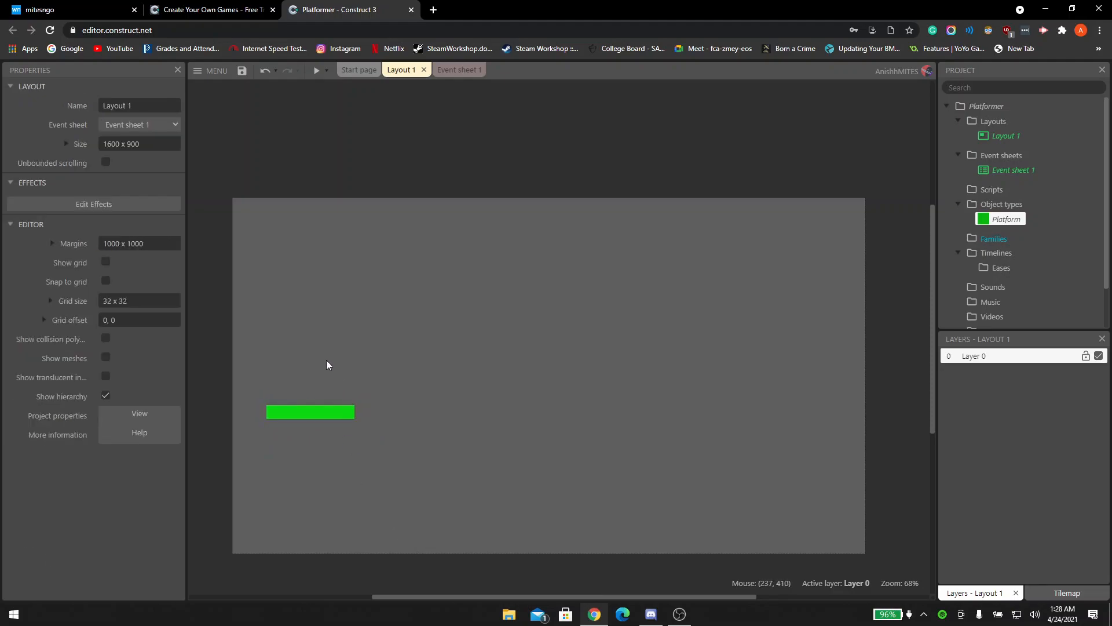
- Insert a second Sprite object just above the green platform
{"action": "right_click", "coordinate": [301, 350]}
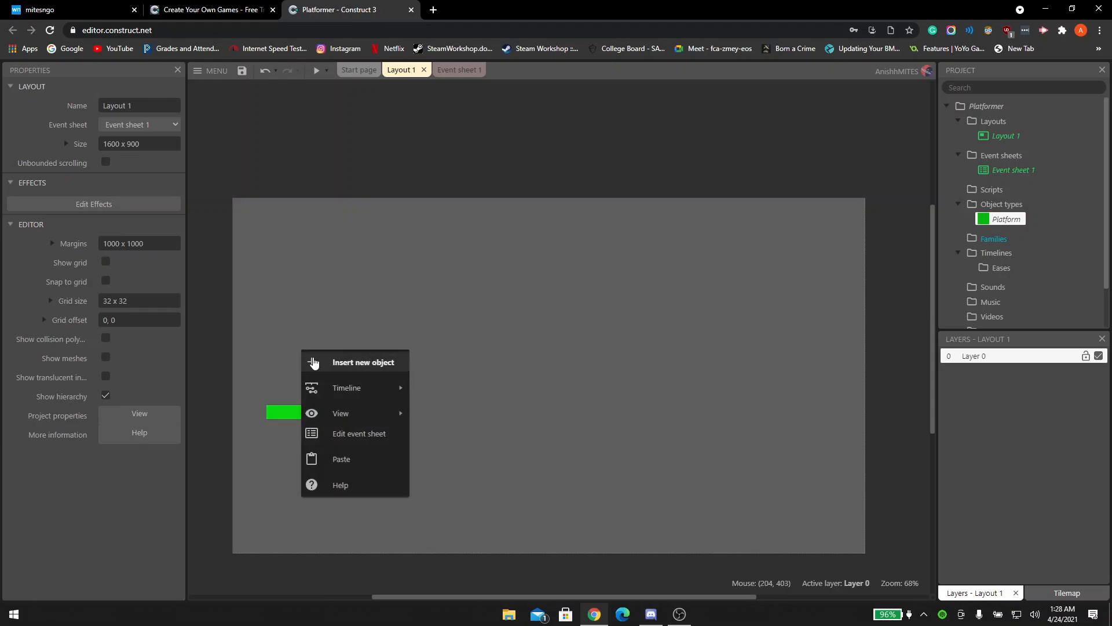
{"action": "left_click", "coordinate": [313, 362]}
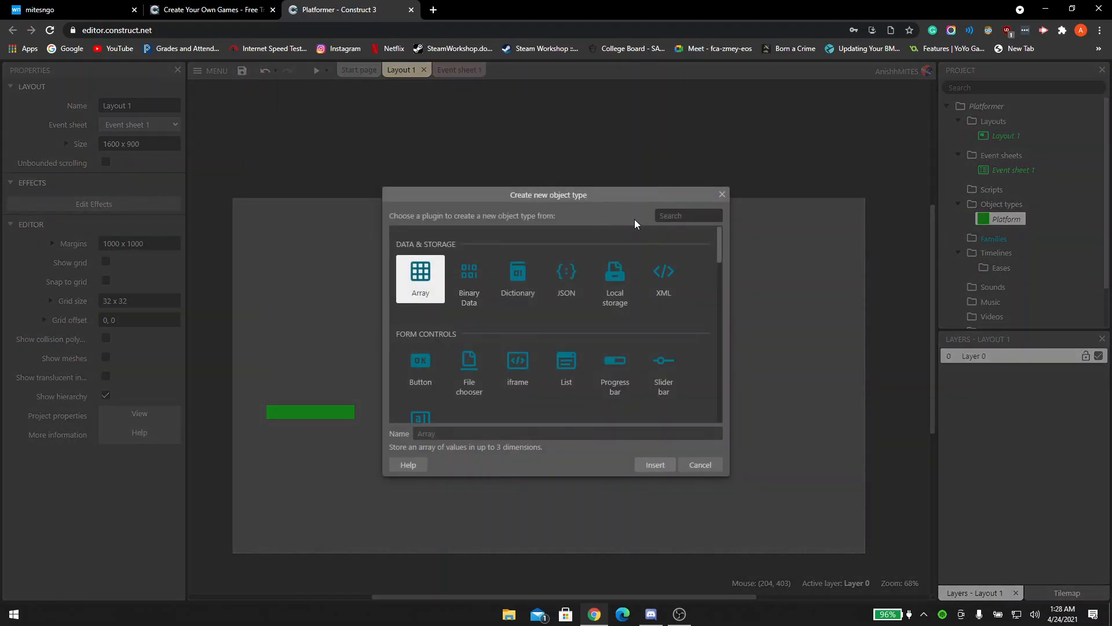
{"action": "type", "text": "sprite"}
{"action": "double_click", "coordinate": [434, 272]}
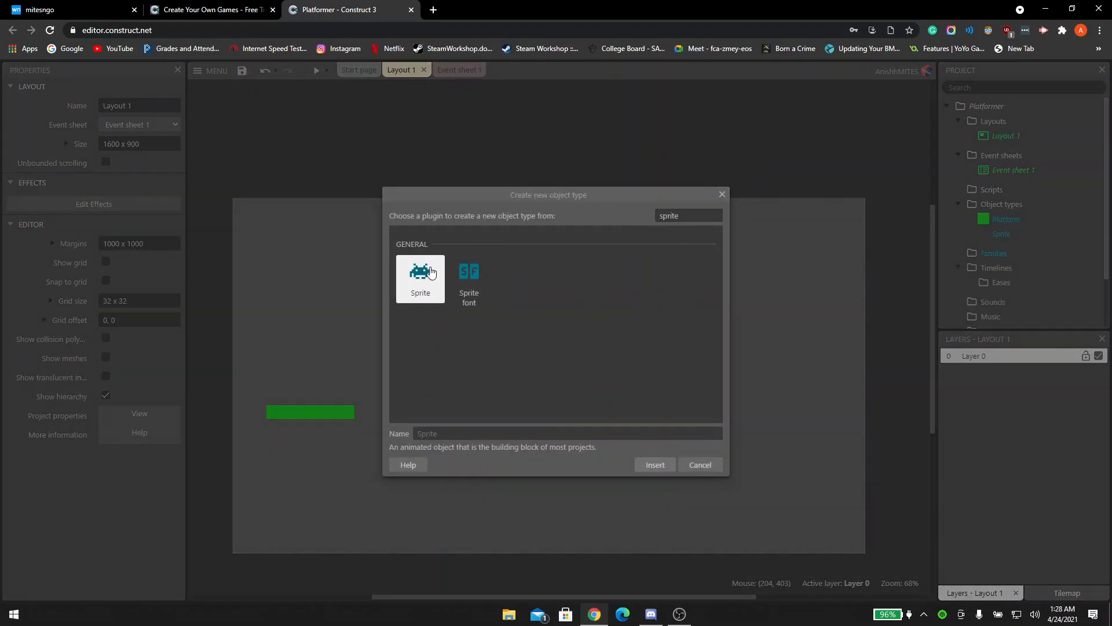
{"action": "left_click", "coordinate": [307, 365]}
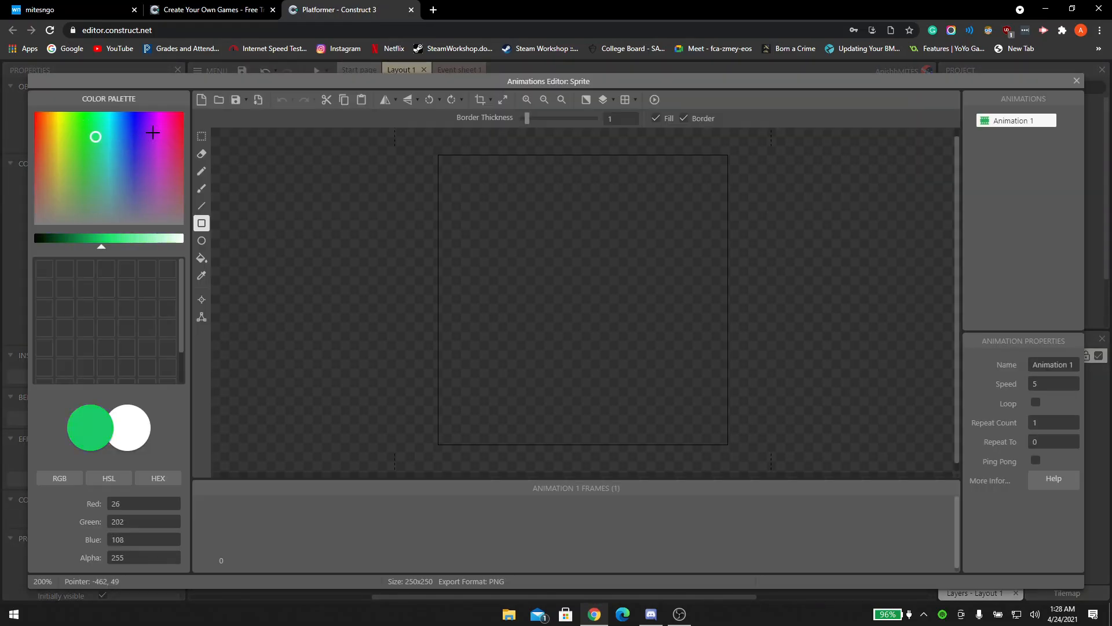
- Fill the new sprite's whole image with a magenta rectangle (RGB 216, 13, 195) and close the Animations Editor
{"action": "left_click", "coordinate": [162, 124]}
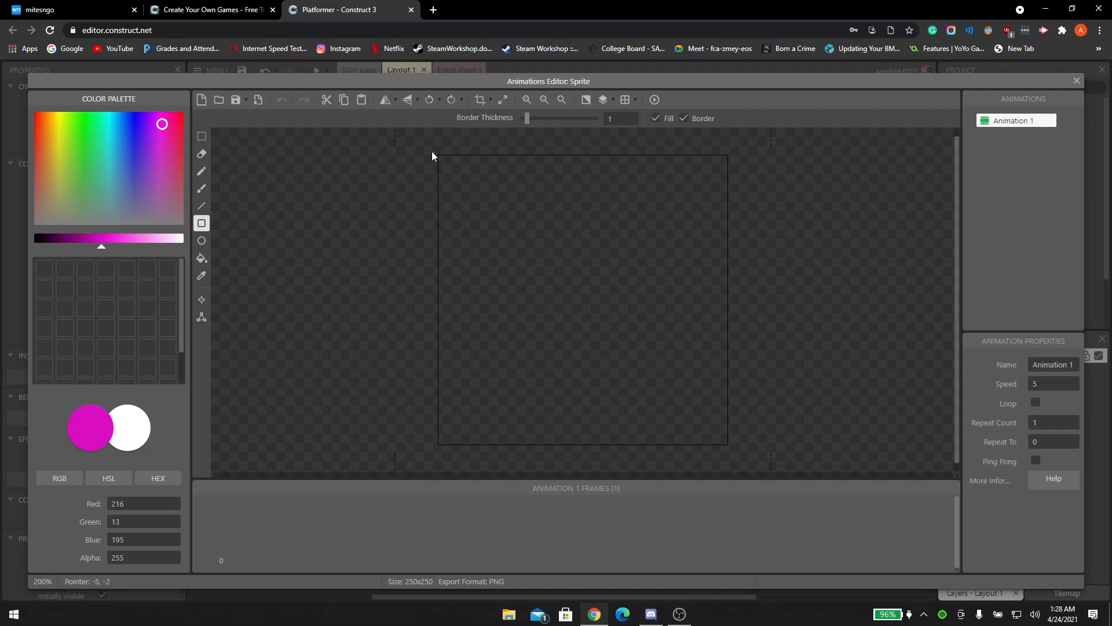
{"action": "mouse_move", "coordinate": [434, 152]}
{"action": "left_mouse_down"}
{"action": "mouse_move", "coordinate": [659, 421]}
{"action": "mouse_move", "coordinate": [836, 606]}
{"action": "left_mouse_up"}
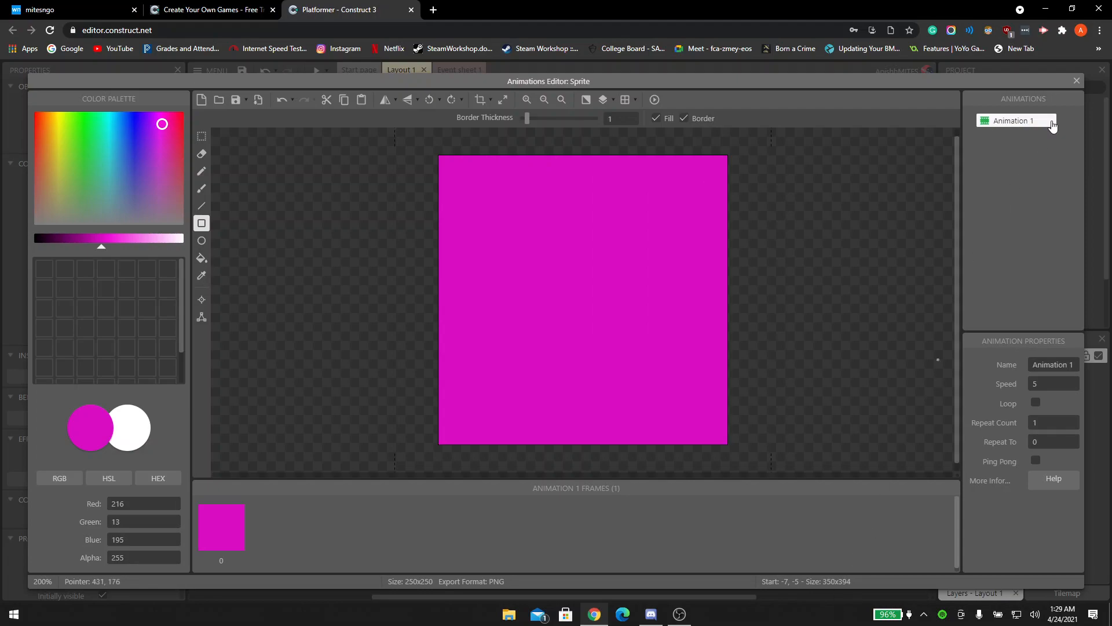
{"action": "left_click", "coordinate": [1077, 81]}
- Rename the magenta sprite object type as Player
{"action": "right_click", "coordinate": [995, 234]}
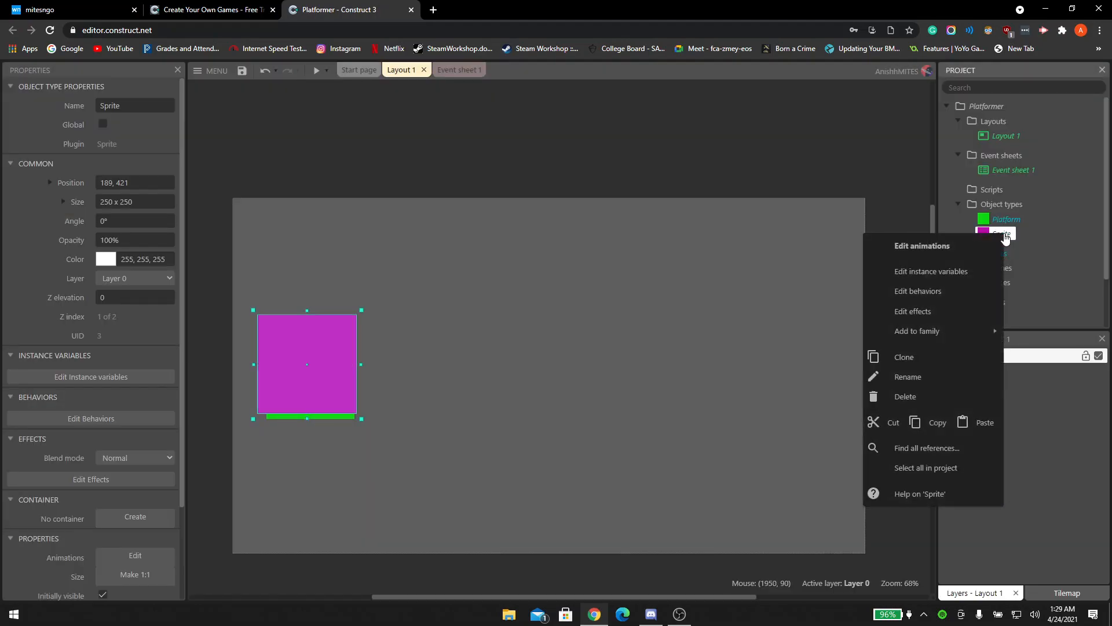
{"action": "left_click", "coordinate": [929, 376]}
{"action": "type", "text": "Player"}
{"action": "key", "text": "Return"}
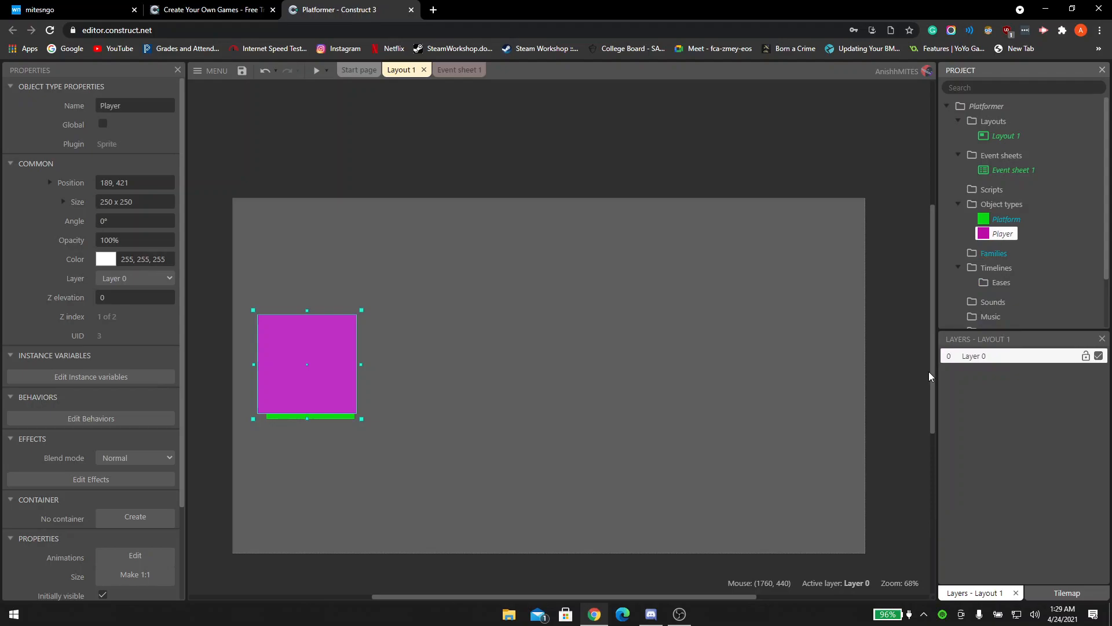
- Set the Player's size to 32 x 32, place it just above the platform at about 191, 468, and preview the layout
{"action": "left_click_drag", "start_coordinate": [339, 354], "coordinate": [345, 340]}
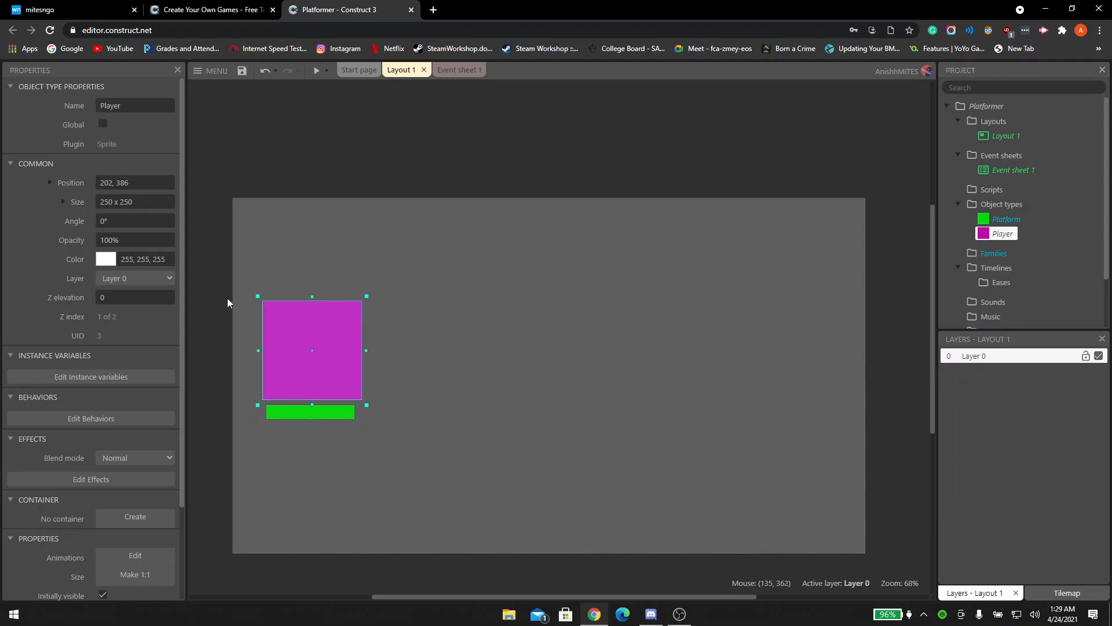
{"action": "left_click", "coordinate": [131, 202]}
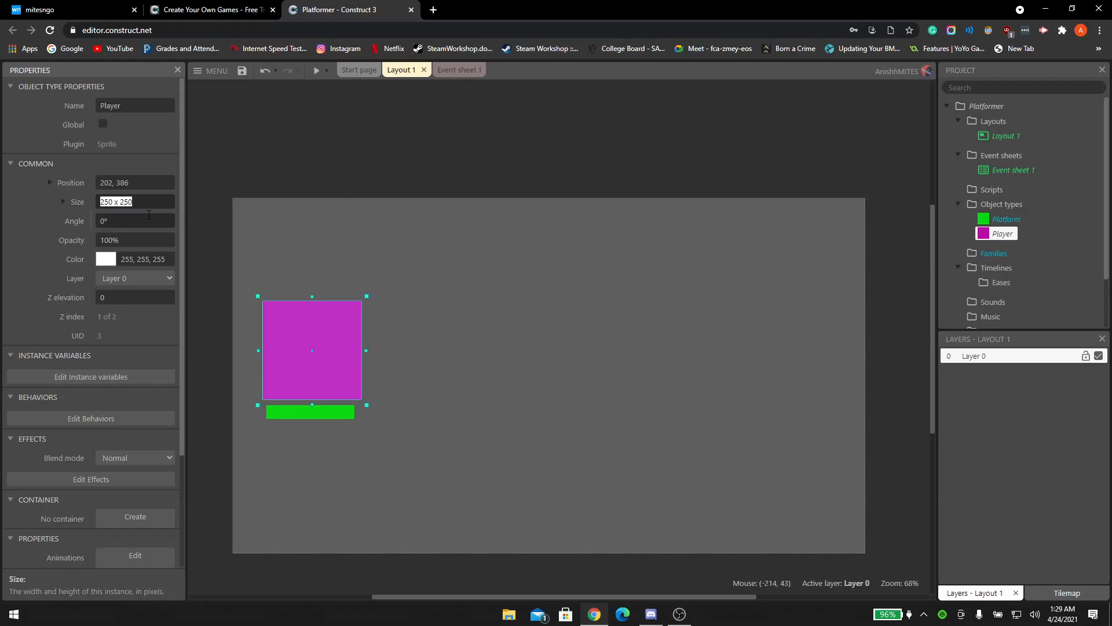
{"action": "type", "text": "32x32"}
{"action": "key", "text": "Tab"}
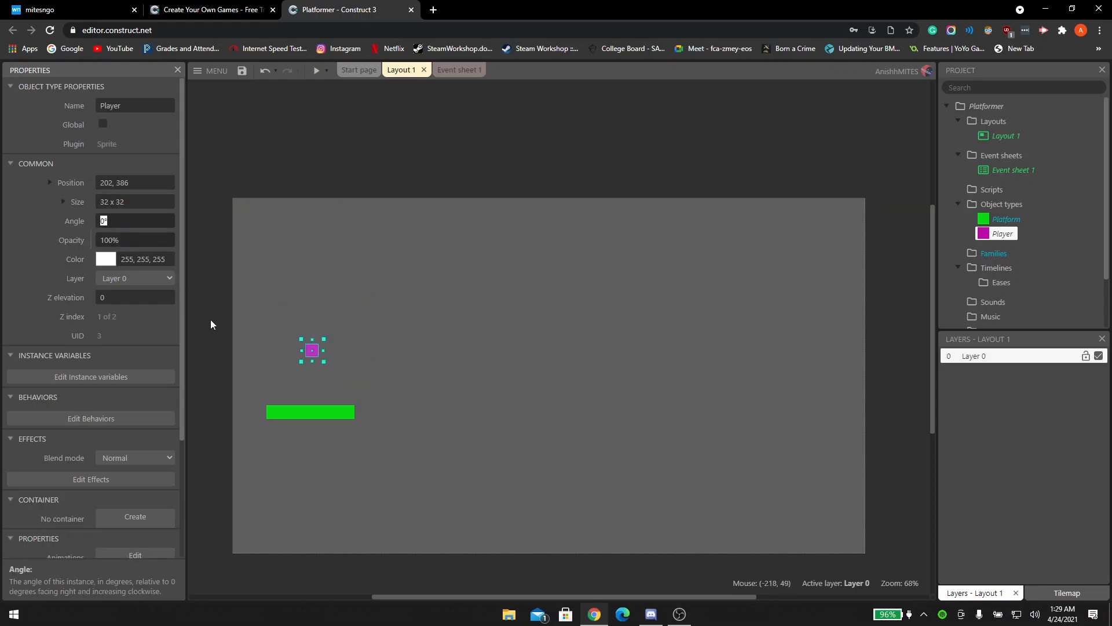
{"action": "left_click_drag", "start_coordinate": [312, 350], "coordinate": [307, 384]}
{"action": "left_click", "coordinate": [444, 384]}
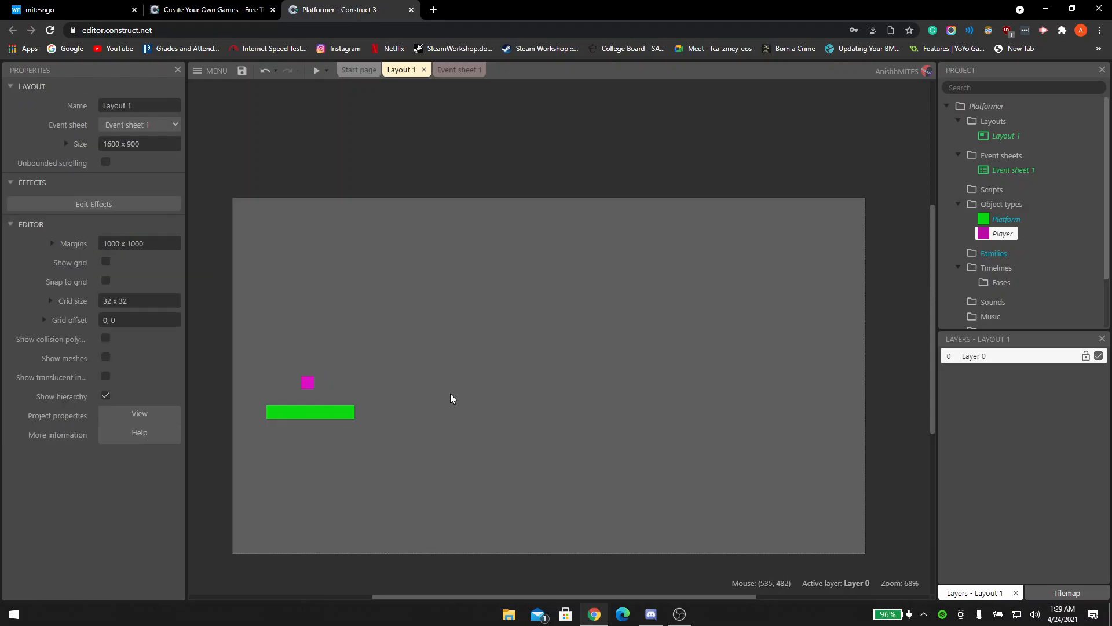
{"action": "left_click", "coordinate": [316, 70]}
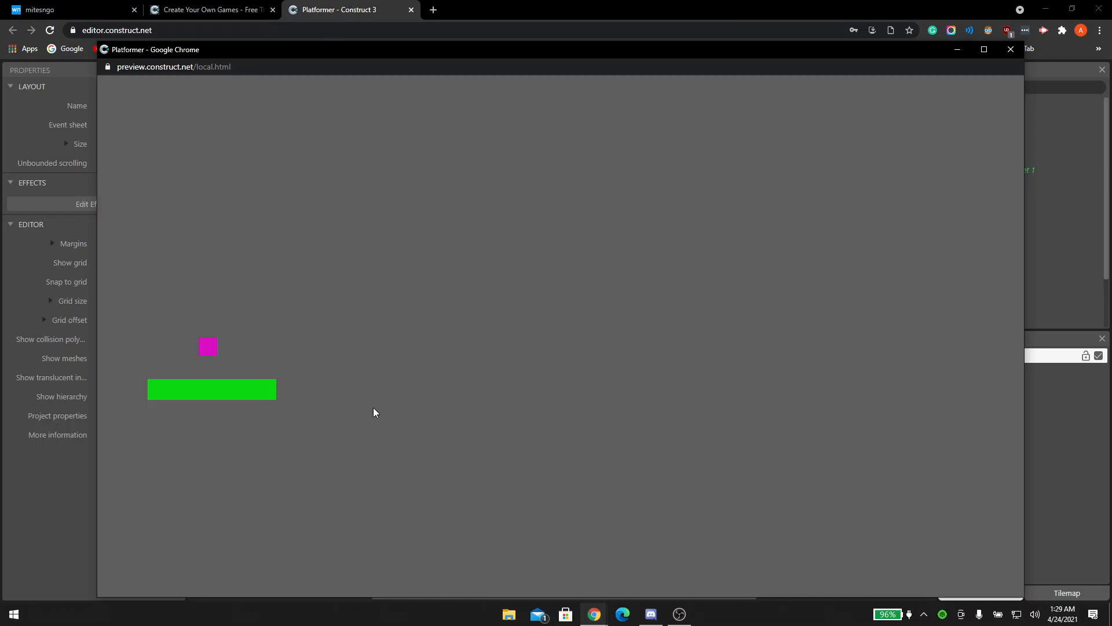
{"action": "left_click", "coordinate": [1011, 49]}
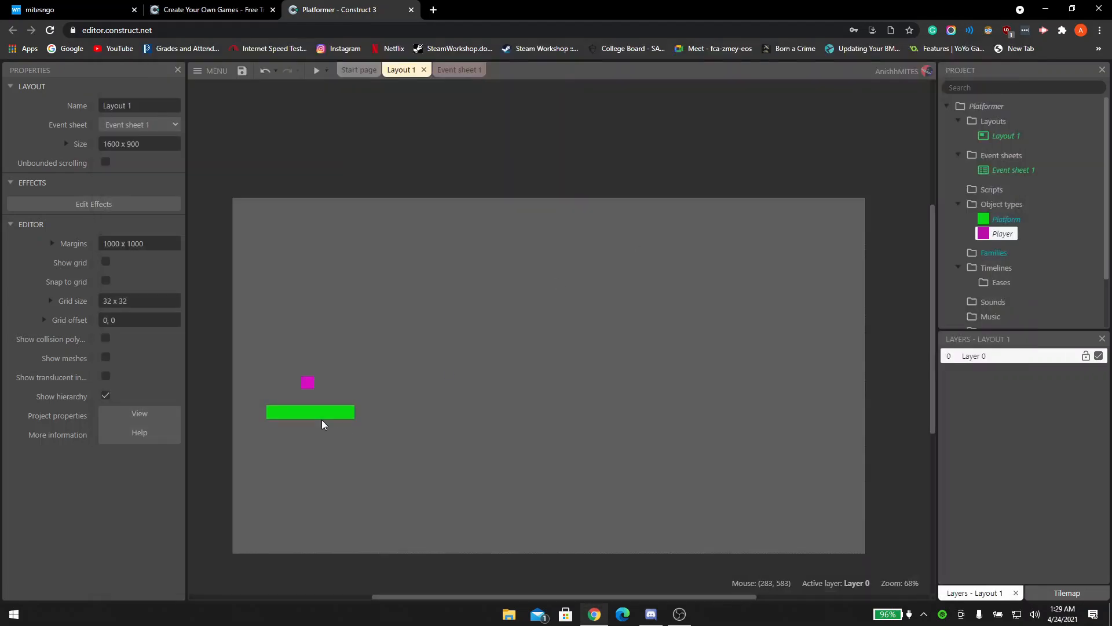
- Add the Platform behavior to the Player sprite and preview the game
{"action": "left_click", "coordinate": [311, 381]}
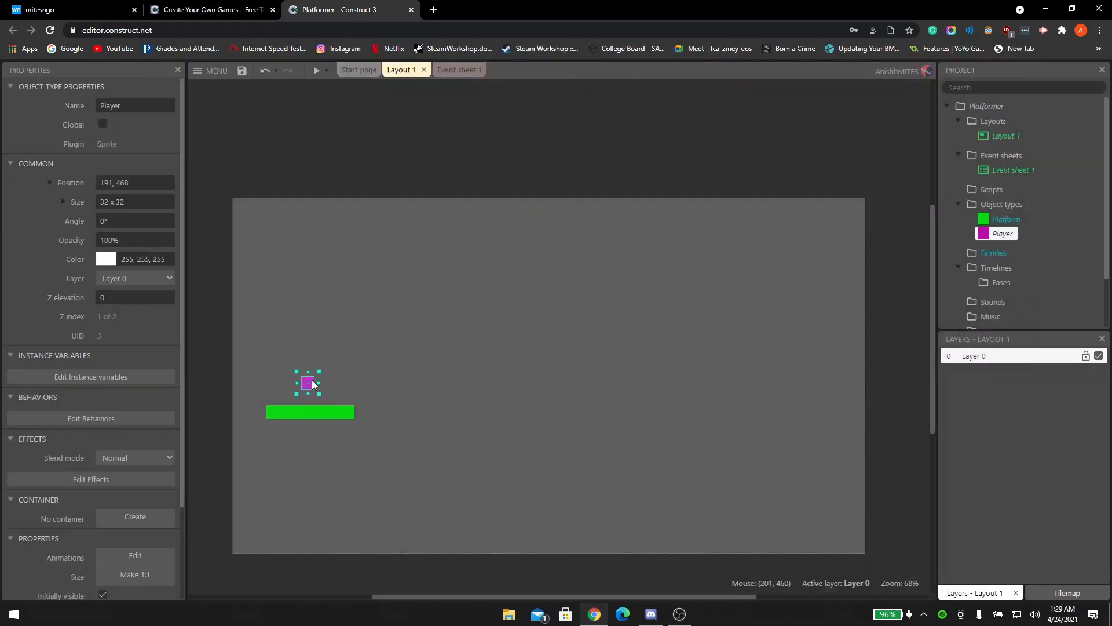
{"action": "left_click", "coordinate": [87, 419]}
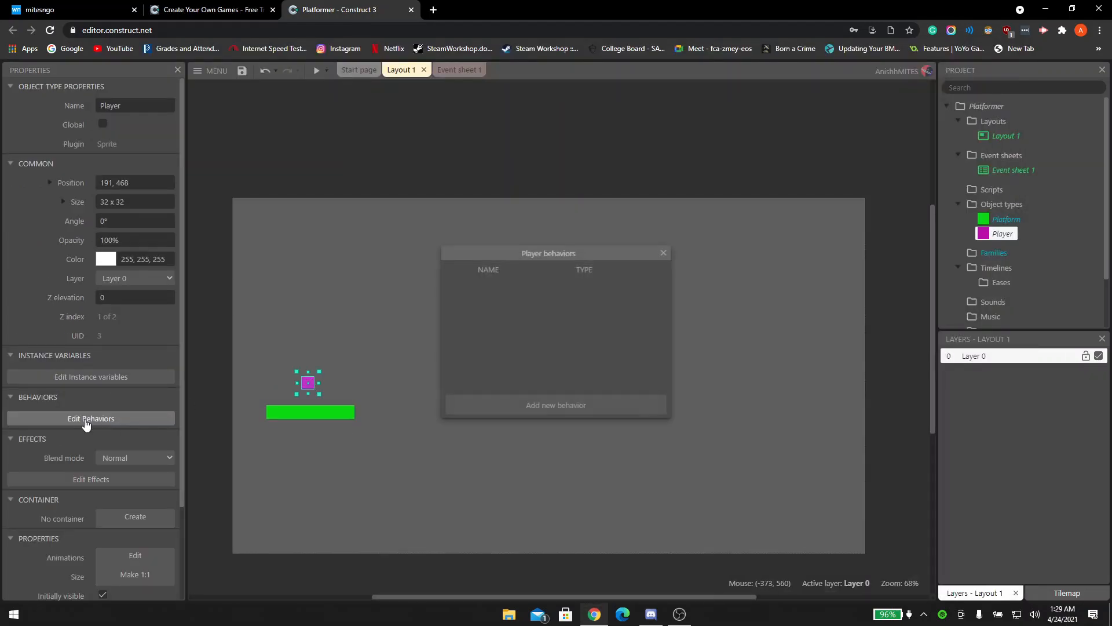
{"action": "left_click", "coordinate": [558, 406]}
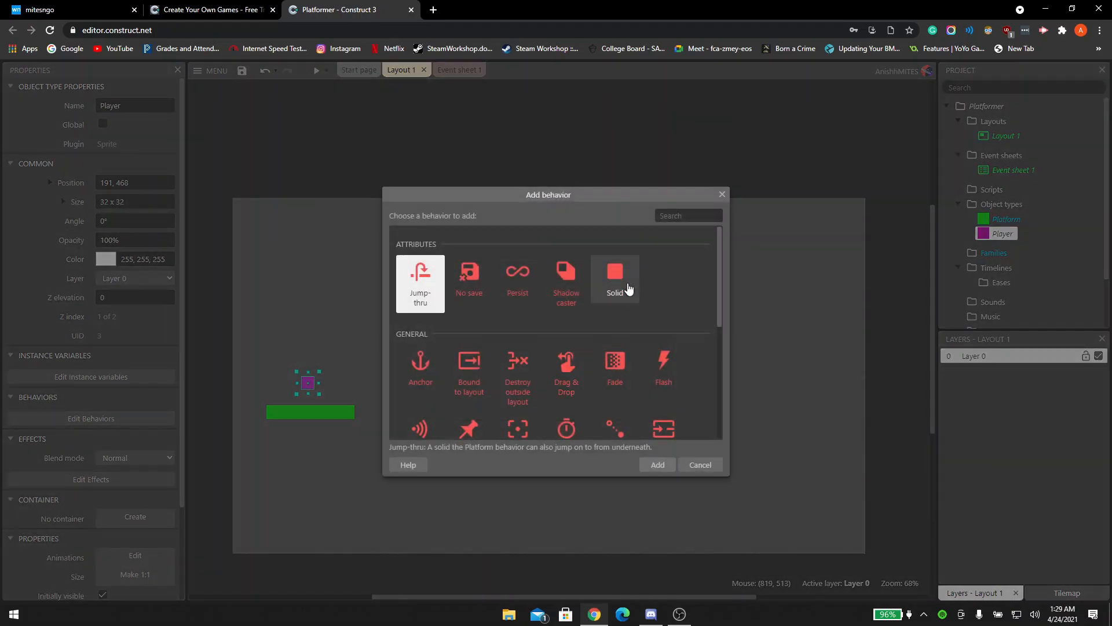
{"action": "type", "text": "Plat"}
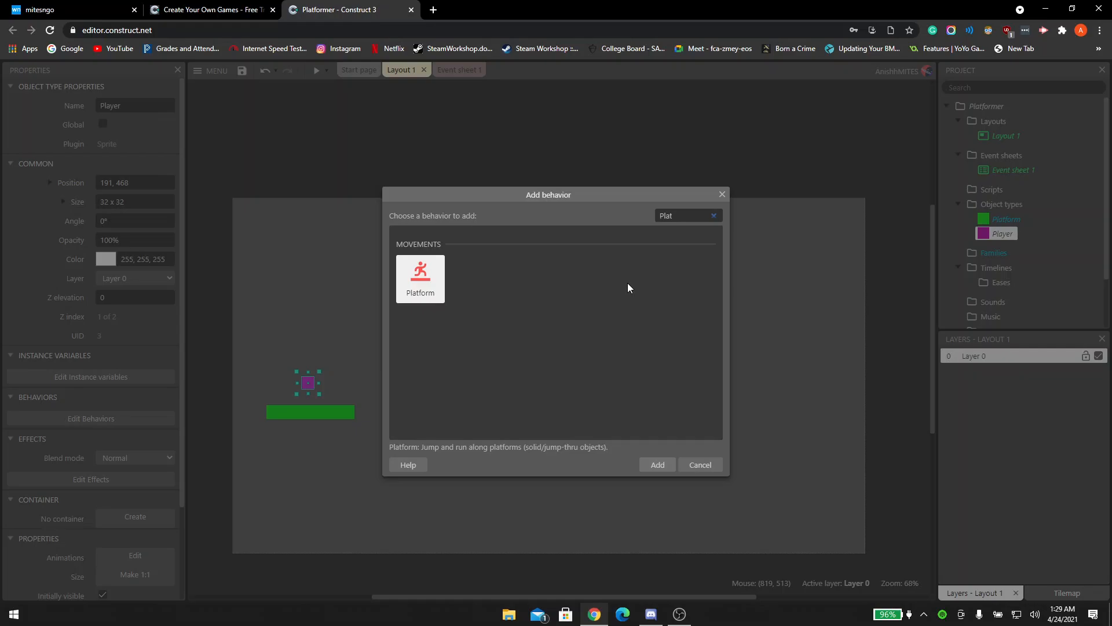
{"action": "left_click", "coordinate": [427, 285]}
{"action": "double_click", "coordinate": [427, 286]}
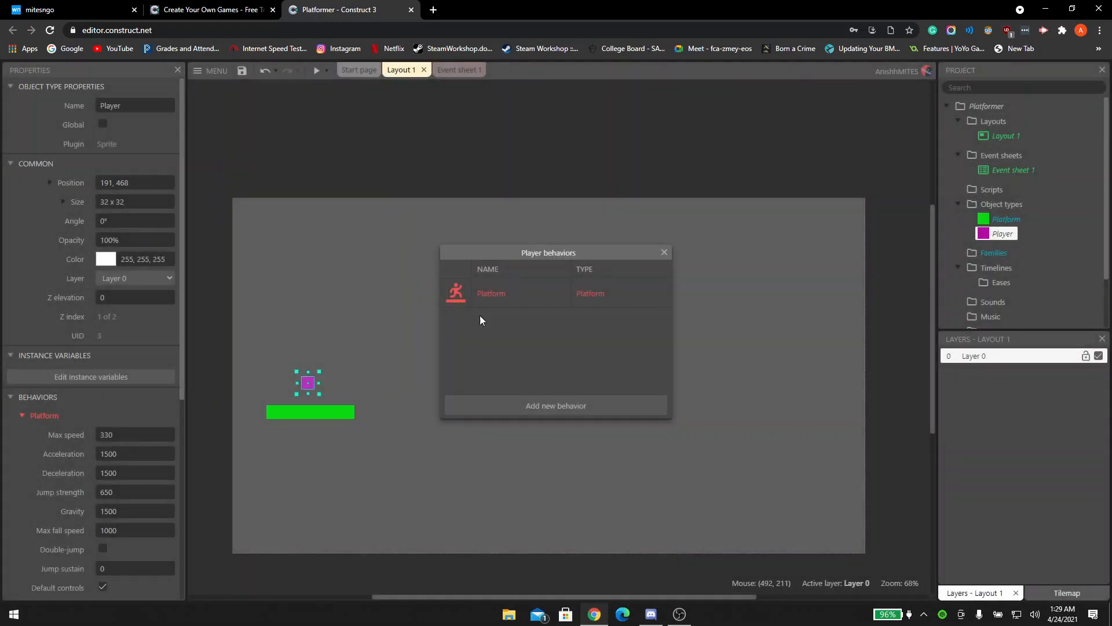
{"action": "left_click", "coordinate": [663, 255]}
{"action": "left_click", "coordinate": [316, 70]}
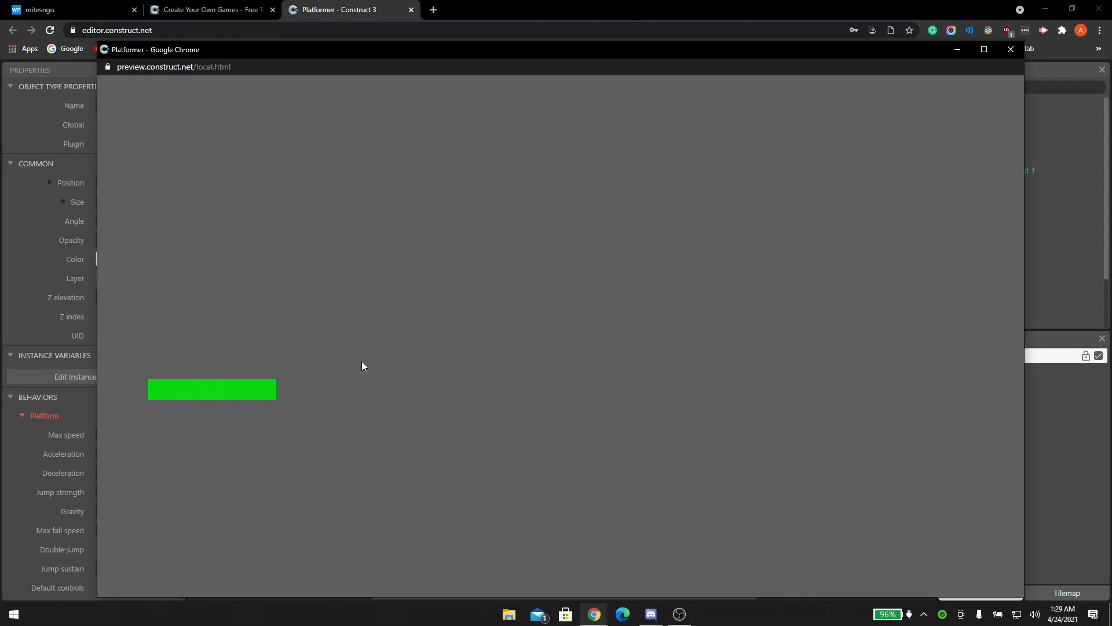
{"action": "left_click", "coordinate": [1011, 50]}
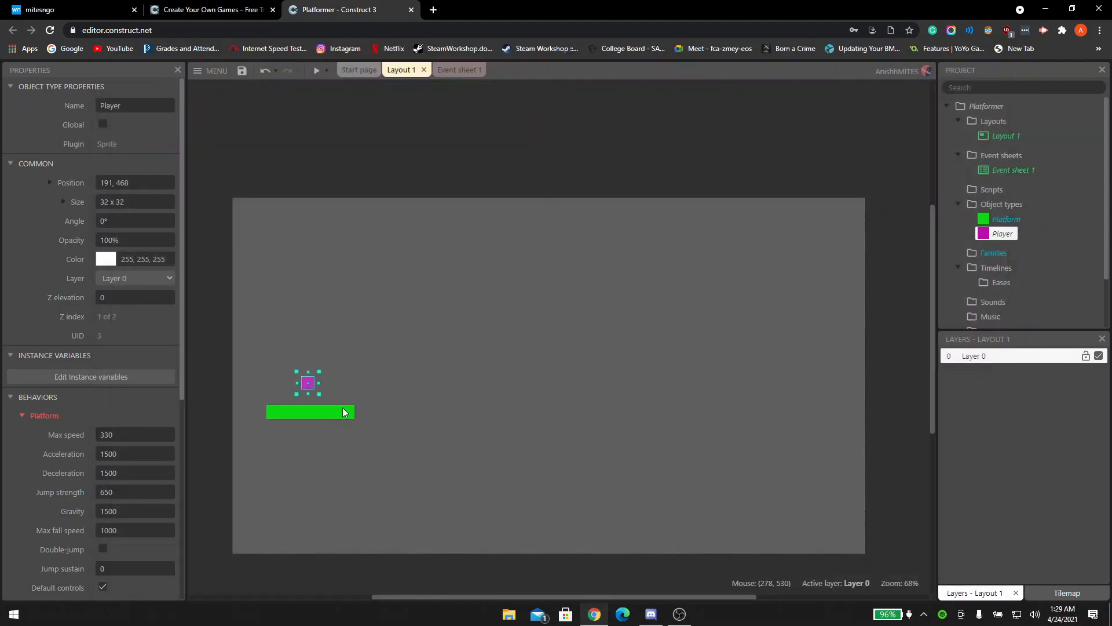
- Add the Solid behavior to the green Platform sprite
{"action": "left_click", "coordinate": [344, 412]}
{"action": "left_click", "coordinate": [98, 423]}
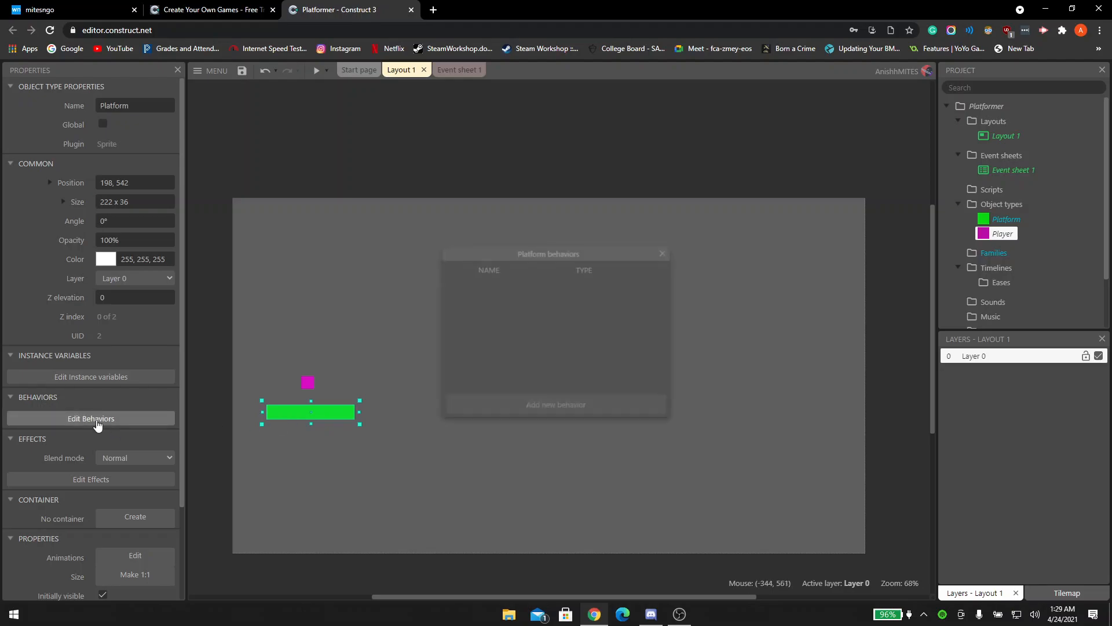
{"action": "left_click", "coordinate": [512, 404]}
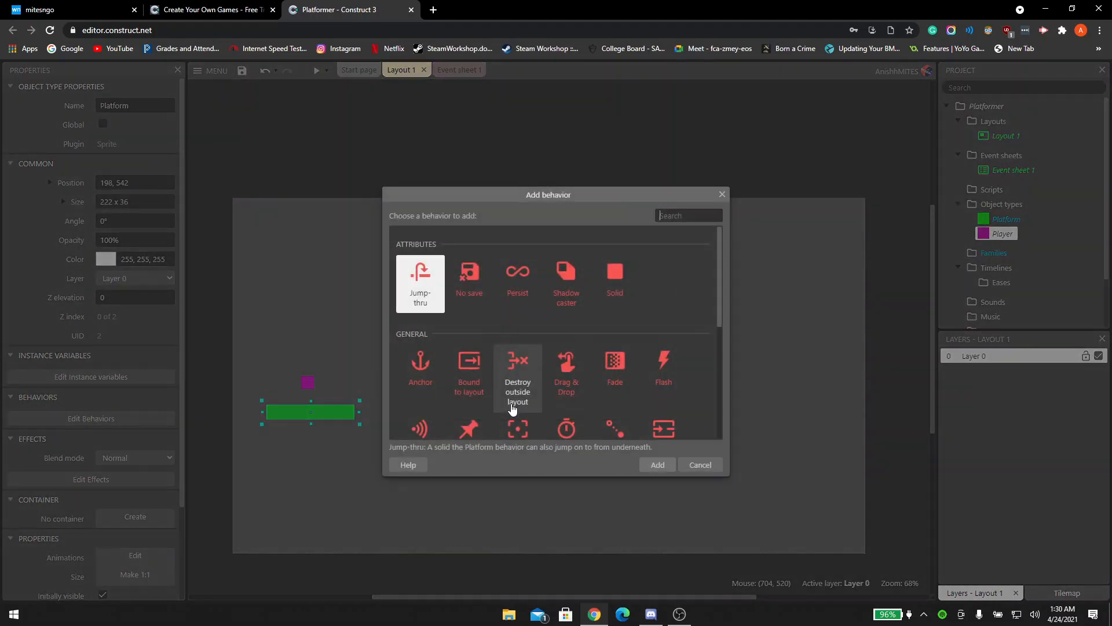
{"action": "type", "text": "Solid"}
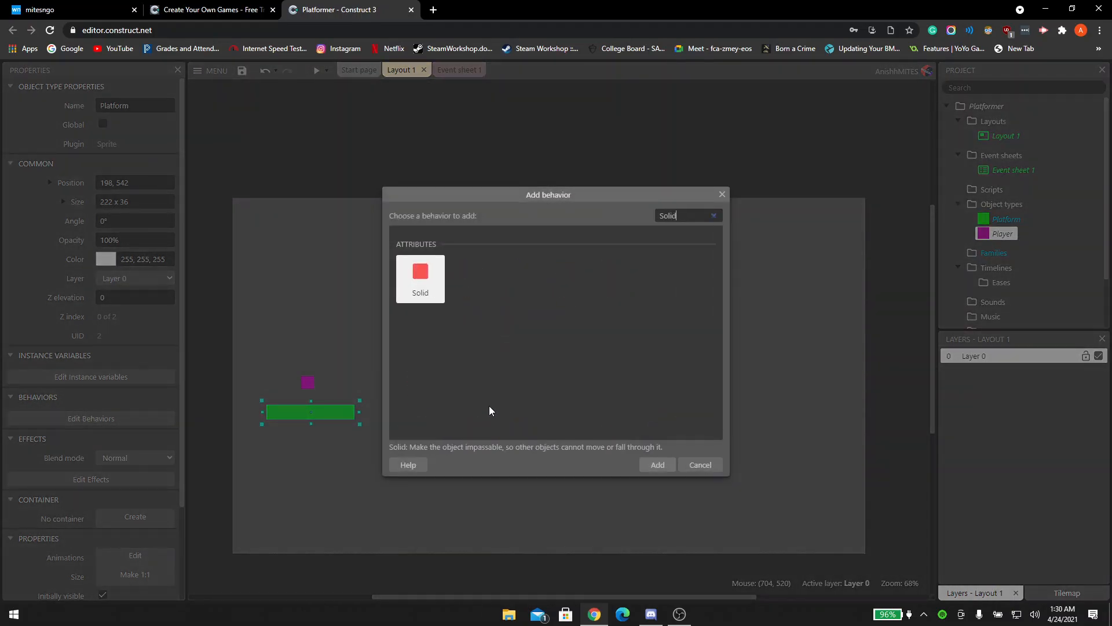
{"action": "double_click", "coordinate": [433, 272]}
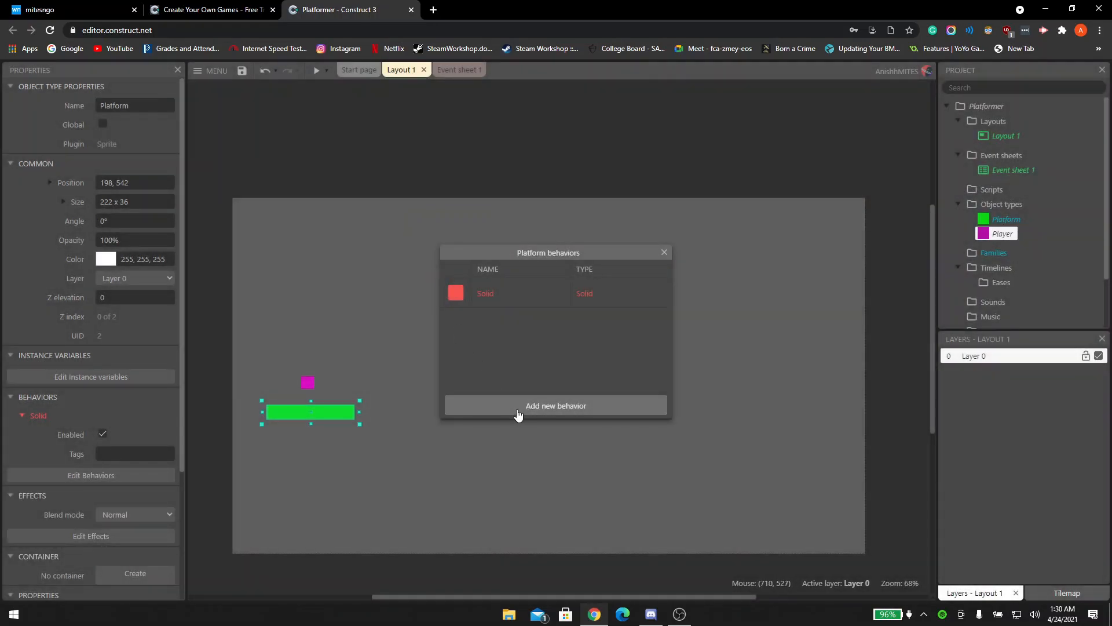
{"action": "left_click", "coordinate": [664, 252]}
- Preview the game, test the Player's jumping and sideways movement on the platform, and close the preview
{"action": "left_click", "coordinate": [317, 70]}
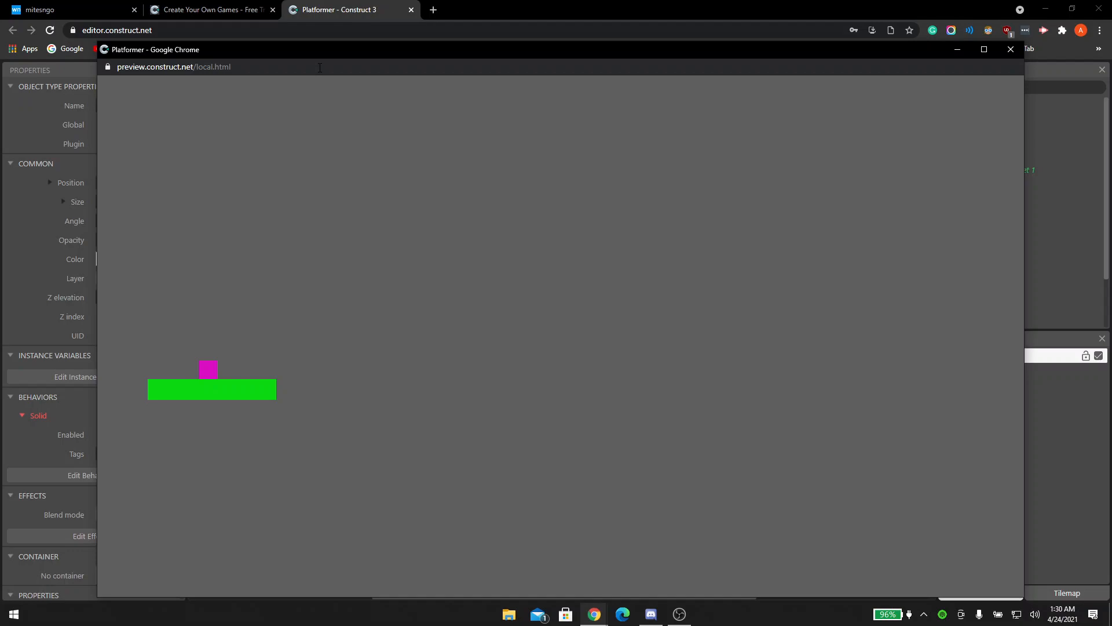
{"action": "key", "text": "Up"}
{"action": "key", "text": "Right"}
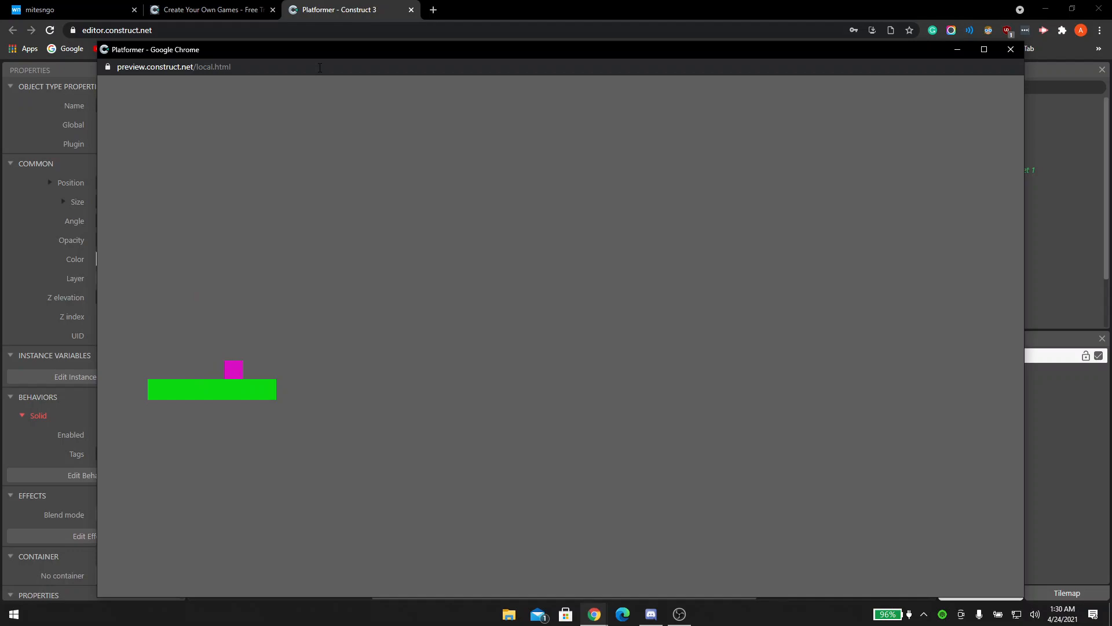
{"action": "key", "text": "Left"}
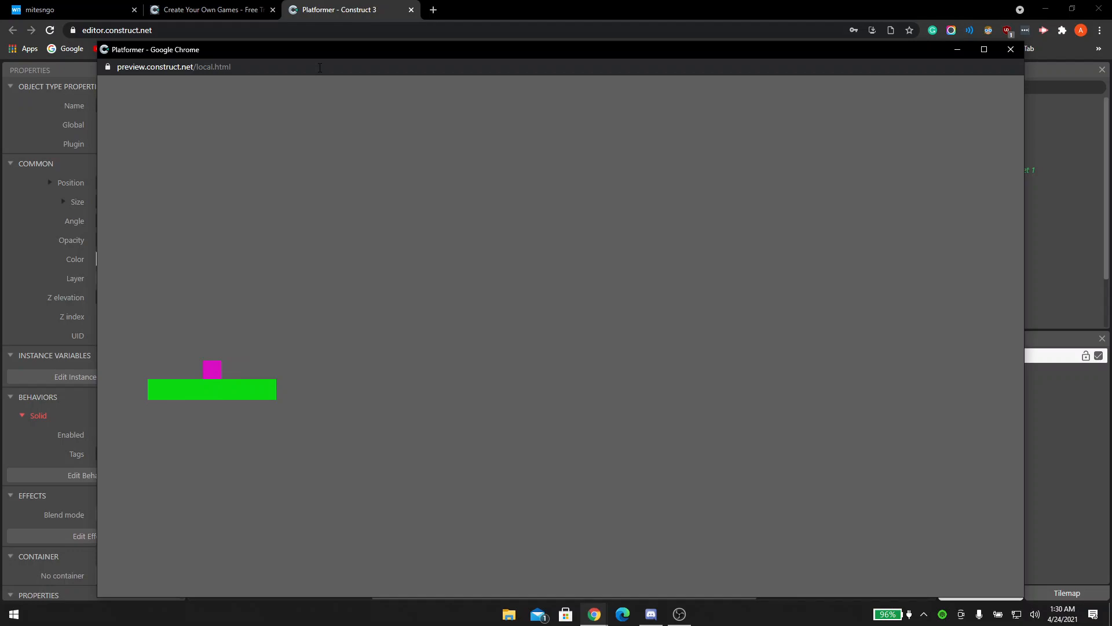
{"action": "key", "text": "Right"}
{"action": "key", "text": "Up"}
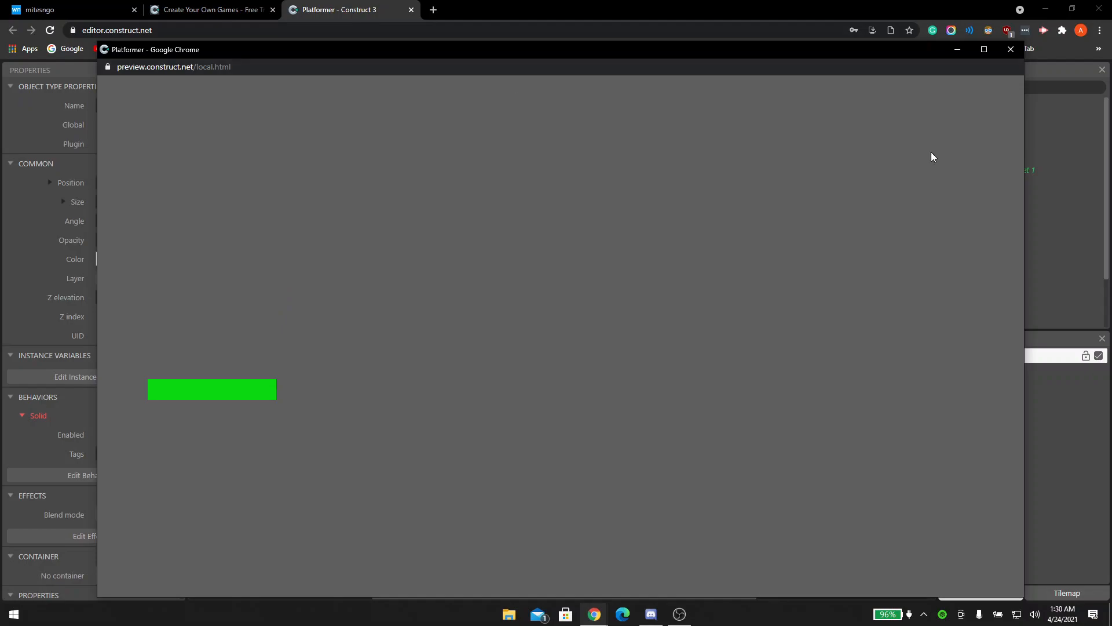
{"action": "left_click", "coordinate": [1010, 49]}
- Insert a third Sprite object to the right of and below the platform, at about 668, 586
{"action": "left_click", "coordinate": [358, 384]}
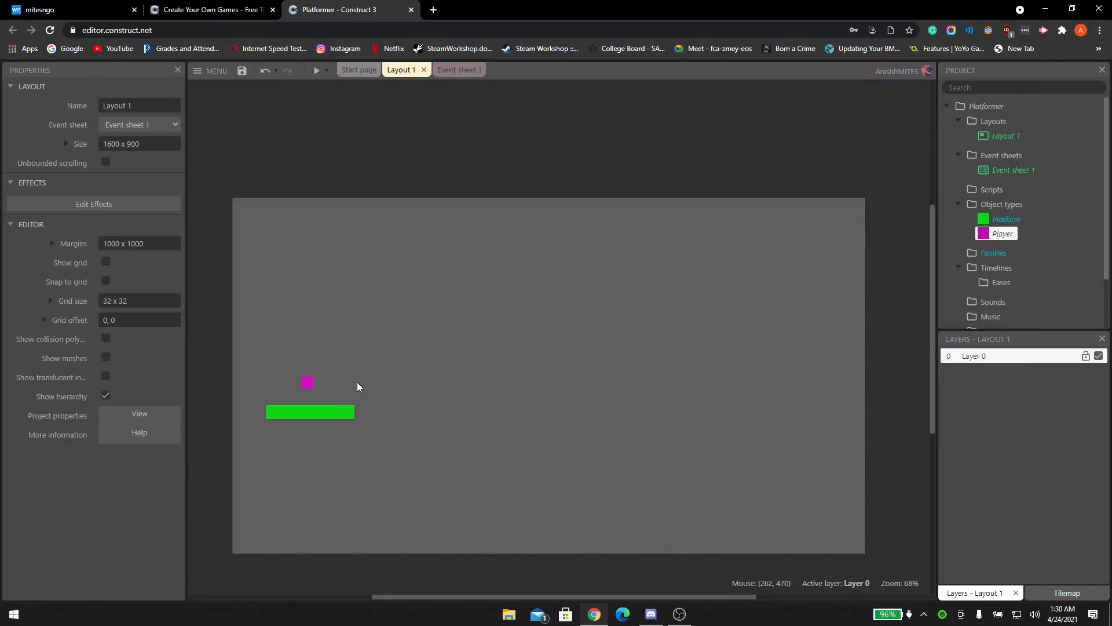
{"action": "right_click", "coordinate": [539, 425]}
{"action": "left_click", "coordinate": [591, 432]}
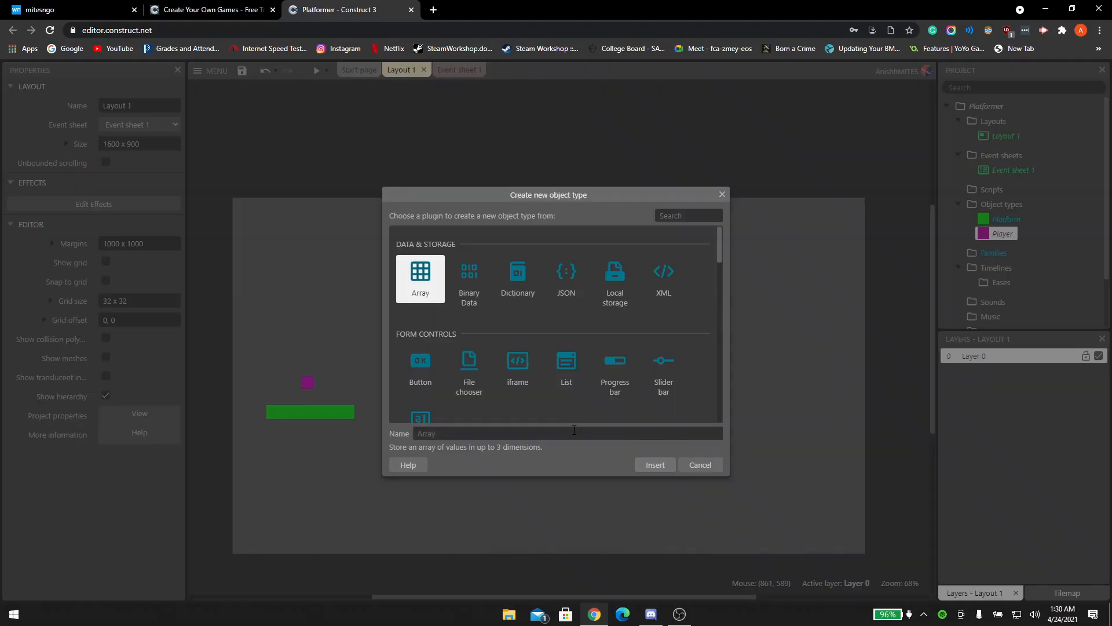
{"action": "type", "text": "spr"}
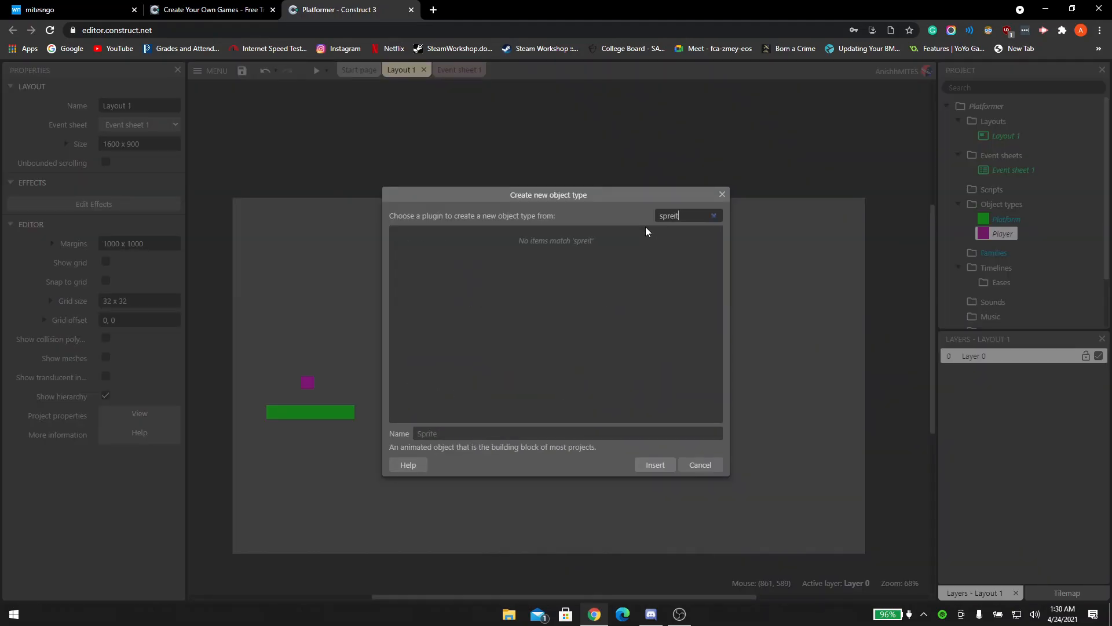
{"action": "double_click", "coordinate": [419, 287]}
{"action": "left_click", "coordinate": [496, 429]}
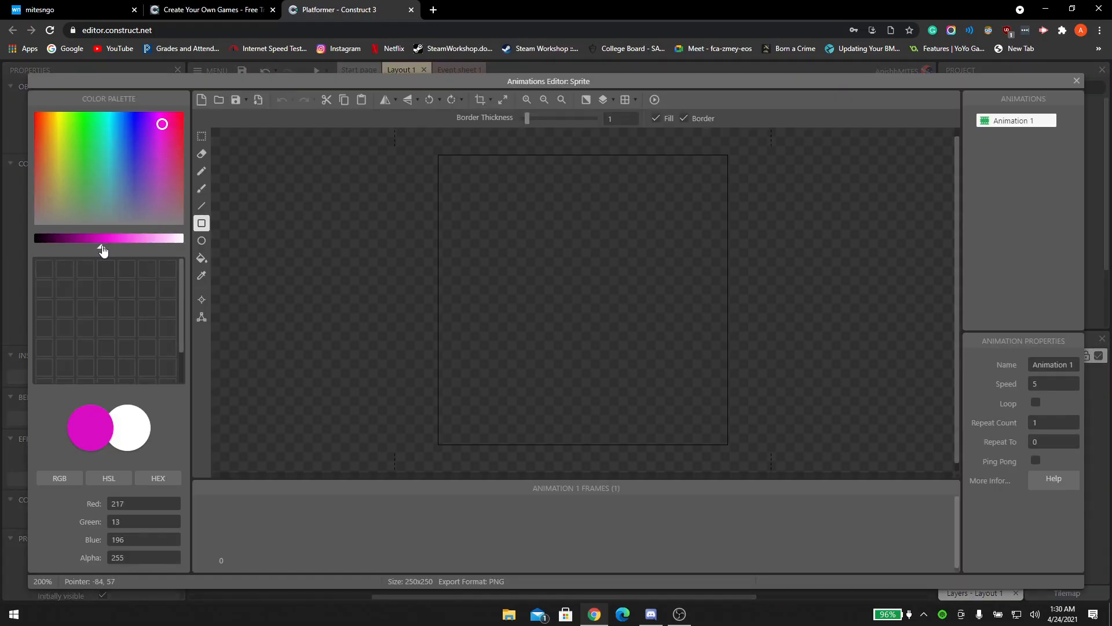
- Fill the new sprite's whole image with a black rectangle (RGB 0, 0, 0) and close the Animations Editor
{"action": "left_click_drag", "start_coordinate": [103, 251], "coordinate": [3, 251]}
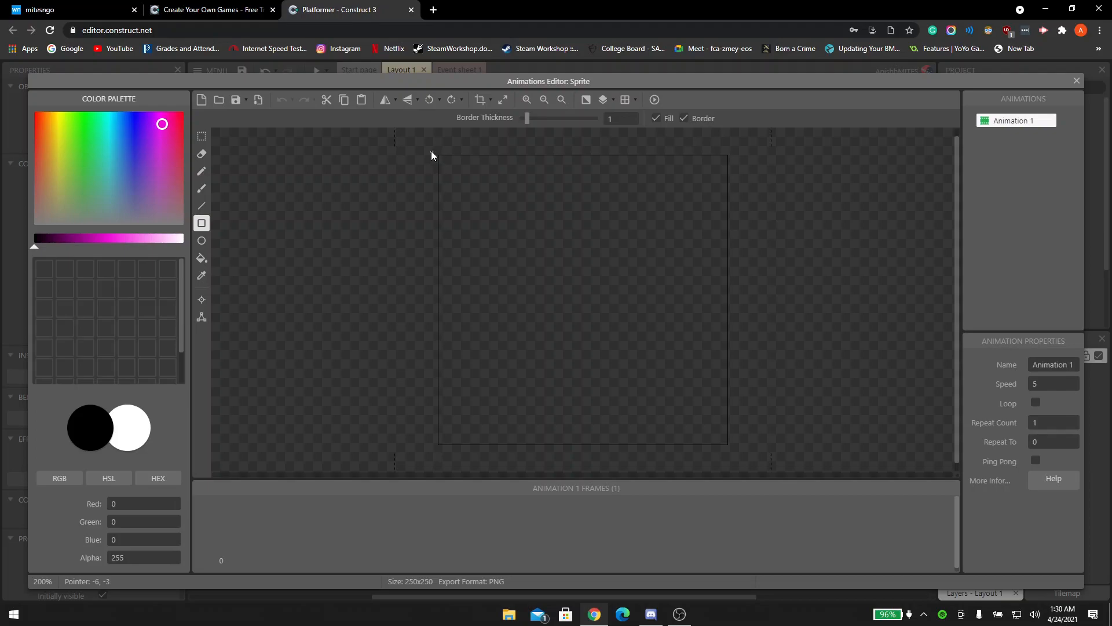
{"action": "left_click_drag", "start_coordinate": [431, 155], "coordinate": [758, 468]}
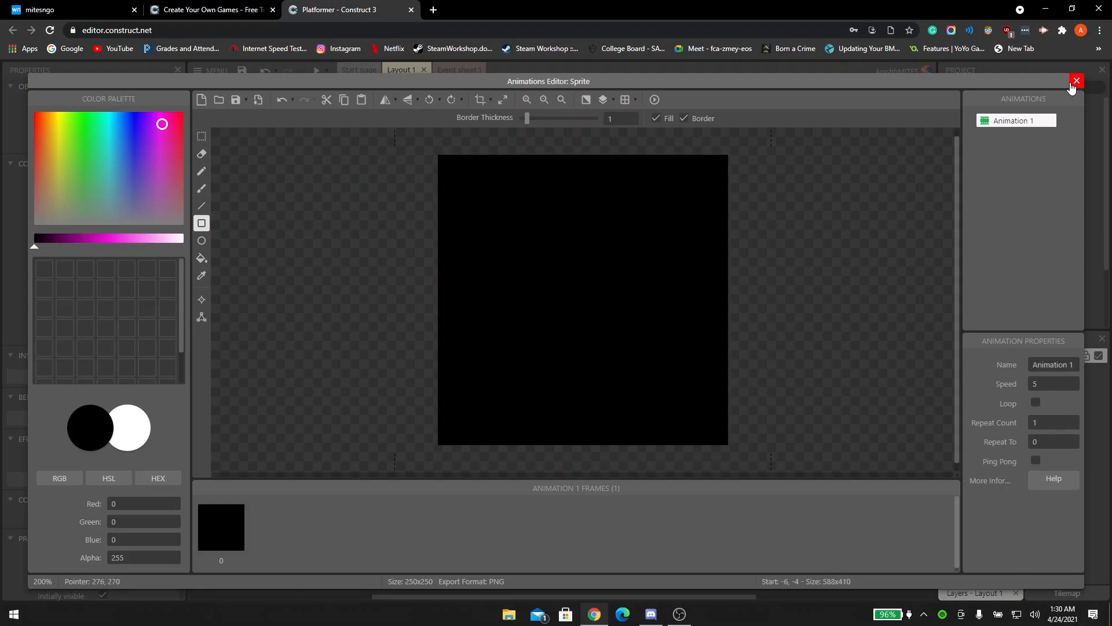
{"action": "left_click", "coordinate": [1077, 81]}
- Rename the black sprite object type as Death
{"action": "right_click", "coordinate": [1007, 248]}
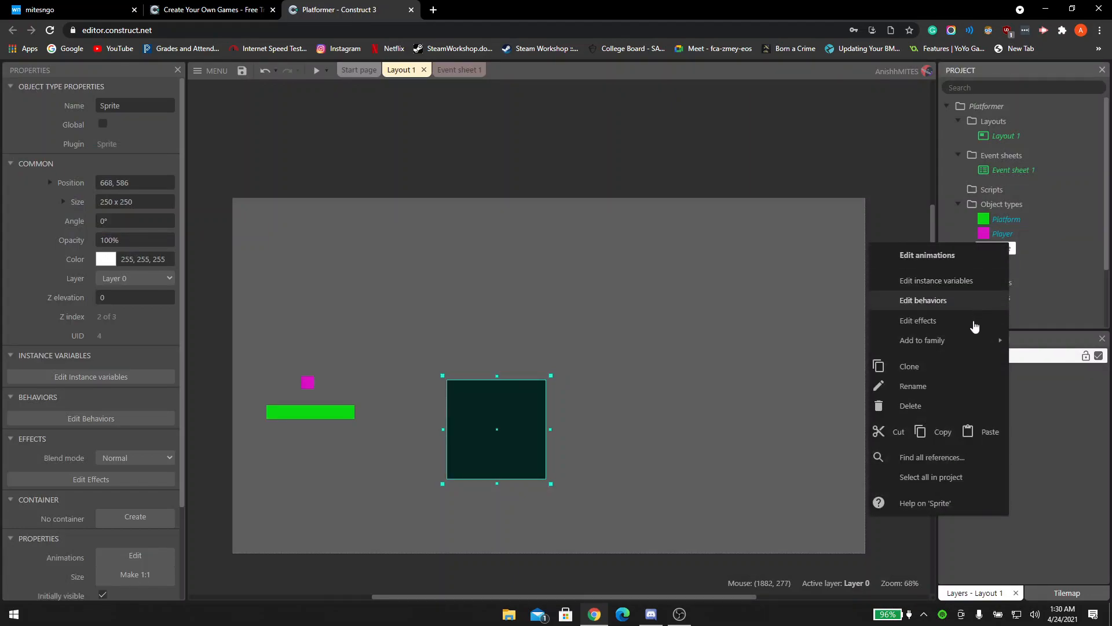
{"action": "left_click", "coordinate": [951, 387]}
{"action": "type", "text": "Death"}
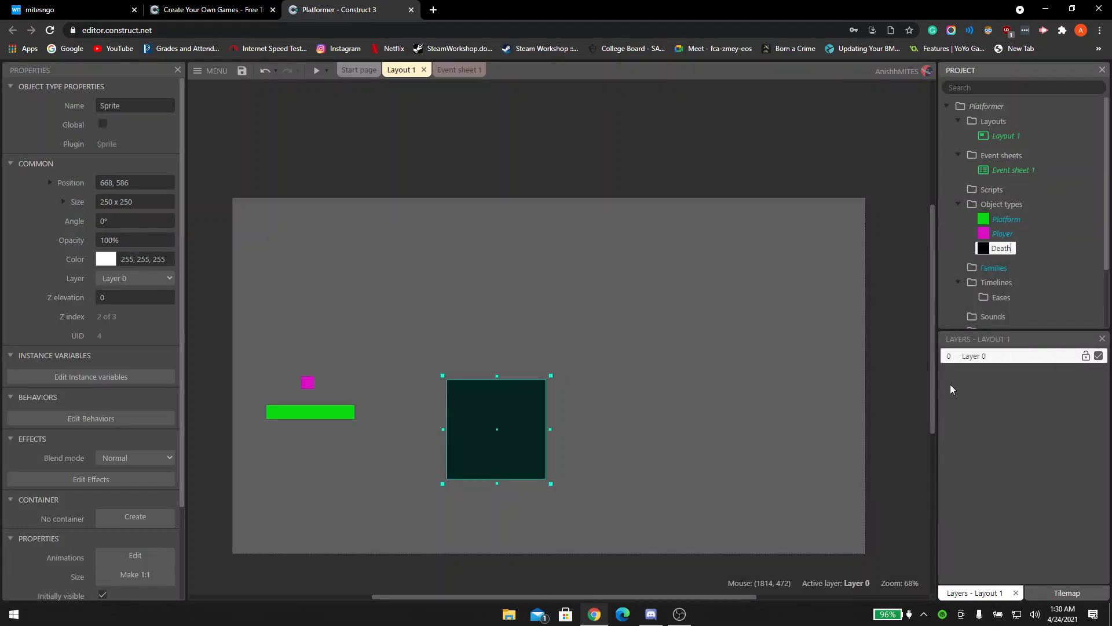
{"action": "key", "text": "Return"}
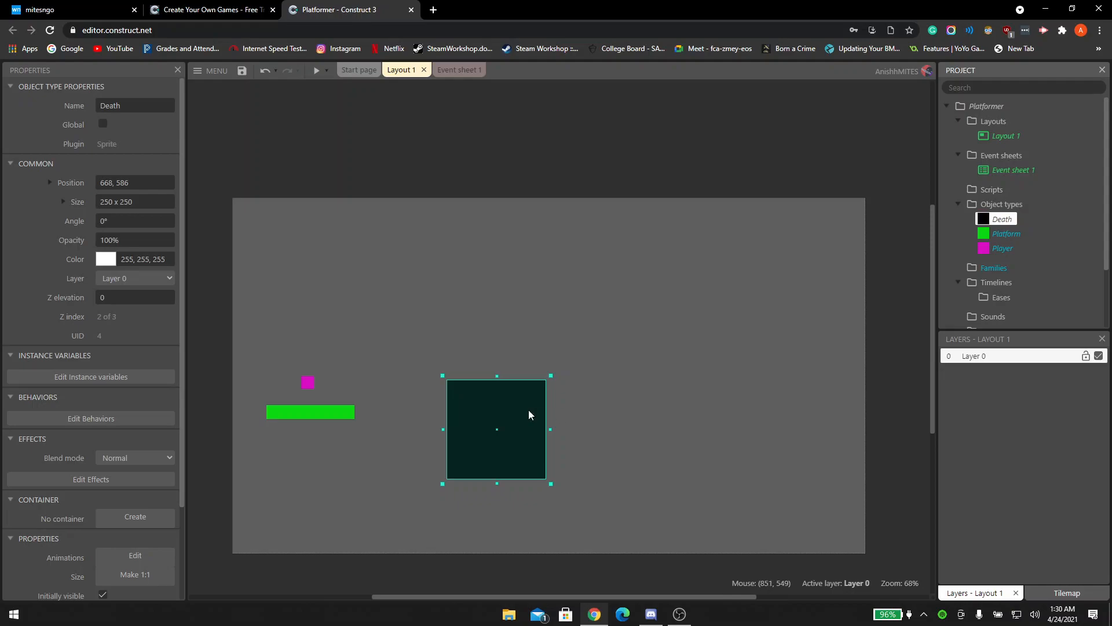
- Stretch the Death sprite into a thin strip of about 1603 x 22 along the layout's bottom edge, at about 801, 897.5
{"action": "left_click_drag", "start_coordinate": [518, 409], "coordinate": [869, 535]}
{"action": "key", "text": "Down"}
{"action": "key", "text": "Down"}
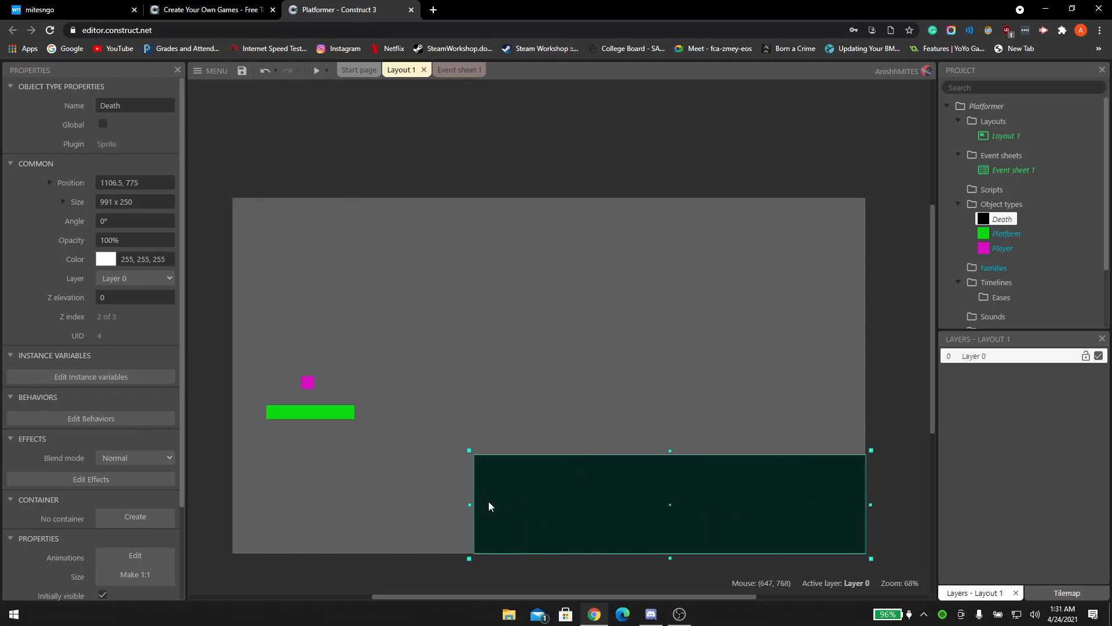
{"action": "left_click_drag", "start_coordinate": [470, 504], "coordinate": [228, 506]}
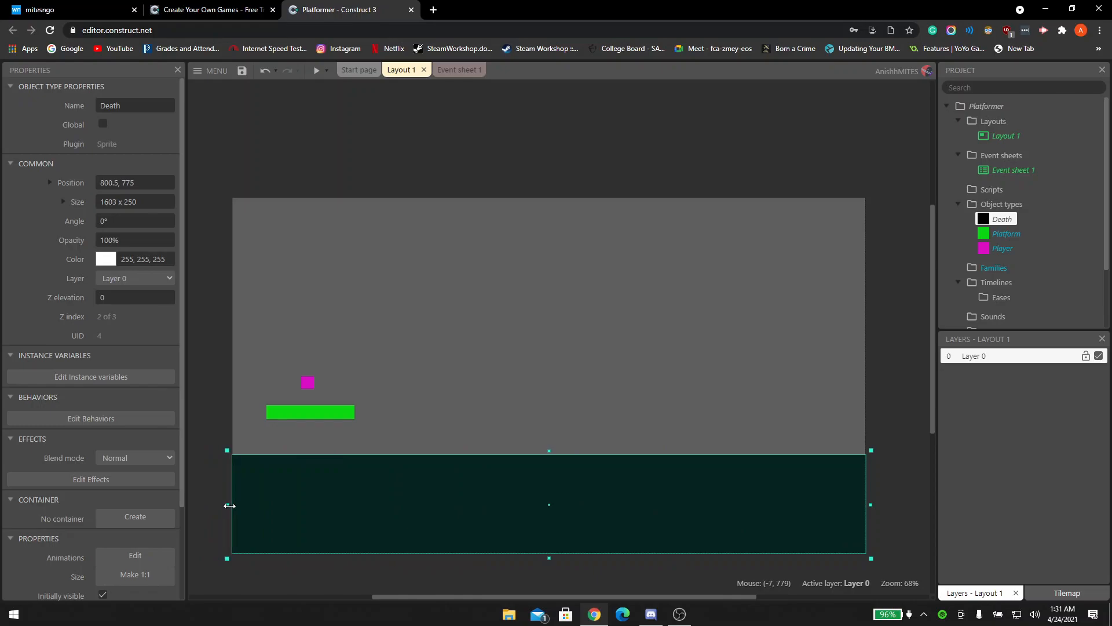
{"action": "left_click_drag", "start_coordinate": [549, 451], "coordinate": [549, 545]}
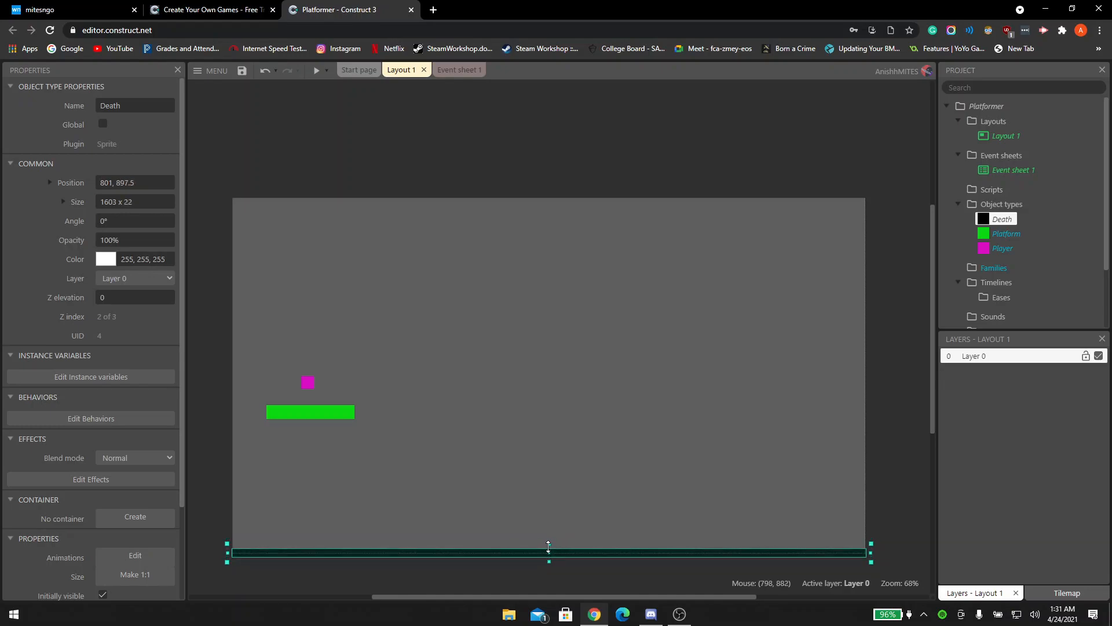
{"action": "left_click", "coordinate": [914, 477]}
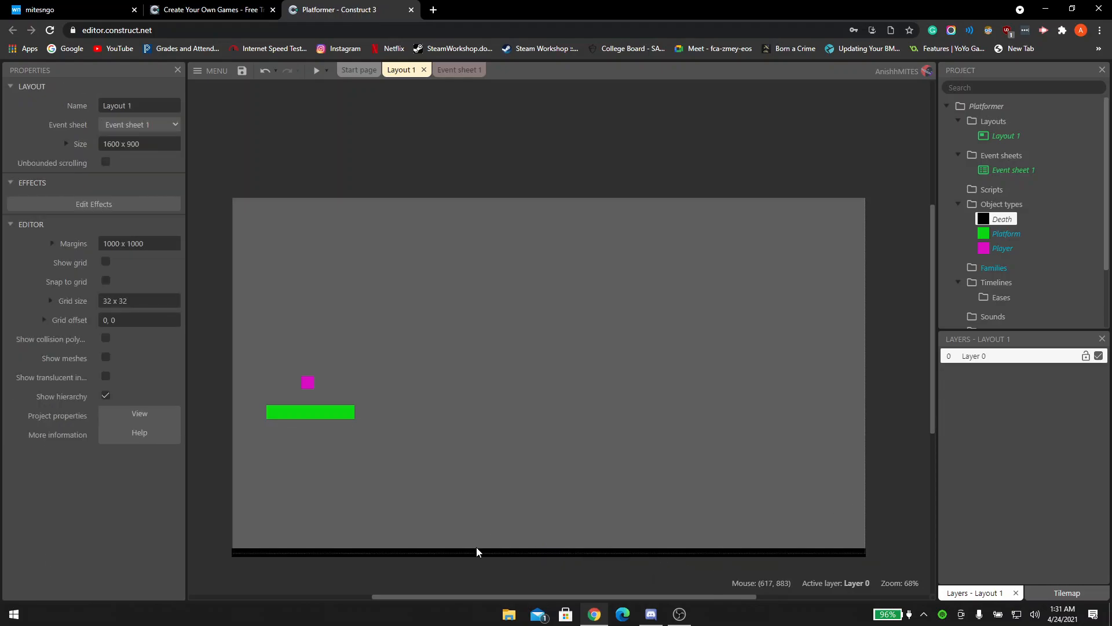
- Nudge the Player sprite slightly down and to the right above the green platform, and deselect it
{"action": "left_click", "coordinate": [307, 386]}
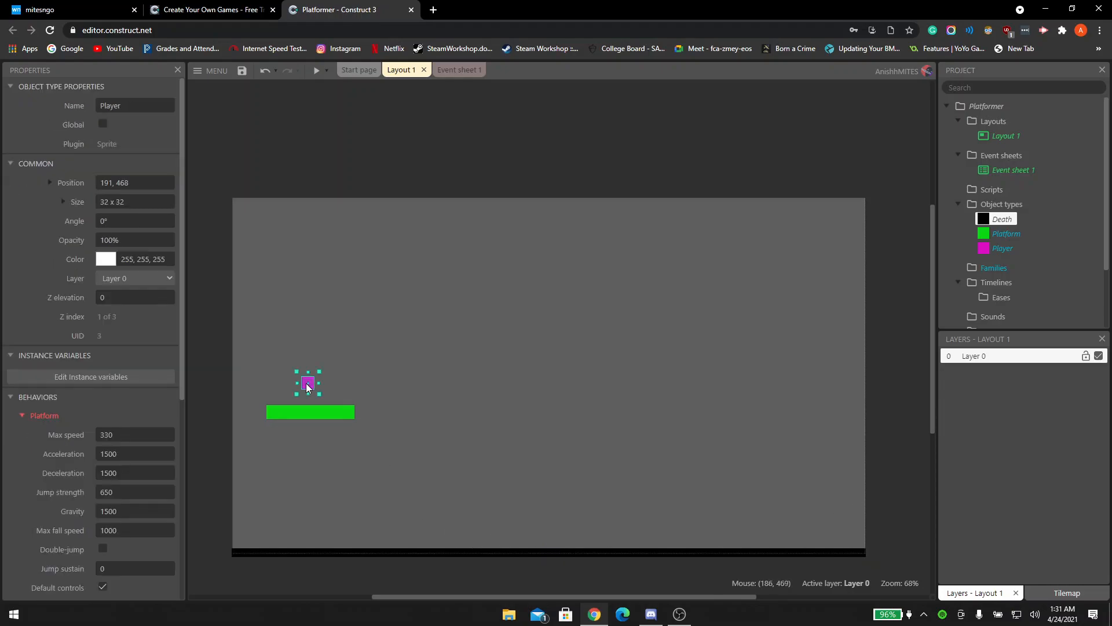
{"action": "mouse_move", "coordinate": [306, 386]}
{"action": "left_mouse_down"}
{"action": "mouse_move", "coordinate": [367, 380]}
{"action": "mouse_move", "coordinate": [435, 470]}
{"action": "mouse_move", "coordinate": [430, 574]}
{"action": "mouse_move", "coordinate": [467, 549]}
{"action": "mouse_move", "coordinate": [440, 397]}
{"action": "mouse_move", "coordinate": [370, 363]}
{"action": "mouse_move", "coordinate": [307, 388]}
{"action": "left_mouse_up"}
{"action": "right_click", "coordinate": [316, 383]}
{"action": "left_click", "coordinate": [316, 383]}
{"action": "left_click", "coordinate": [394, 385]}
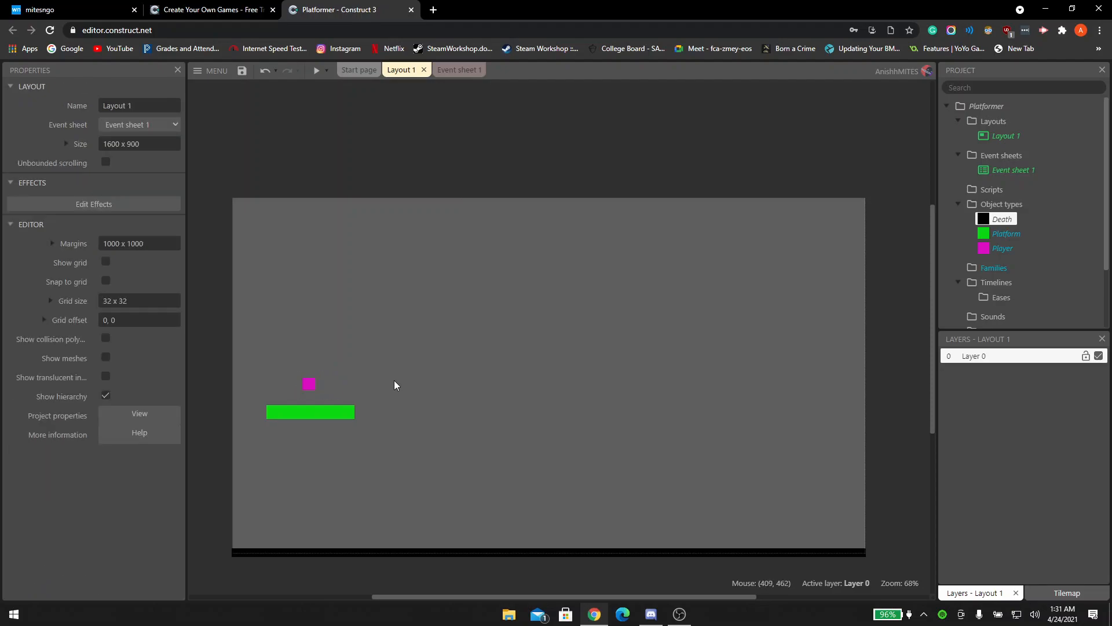
- Add an event to Event sheet 1 with the Player condition On collision with another object, using Death as the object
{"action": "left_click", "coordinate": [350, 79]}
{"action": "left_click", "coordinate": [410, 73]}
{"action": "left_click", "coordinate": [457, 71]}
{"action": "left_click", "coordinate": [405, 72]}
{"action": "left_click", "coordinate": [447, 72]}
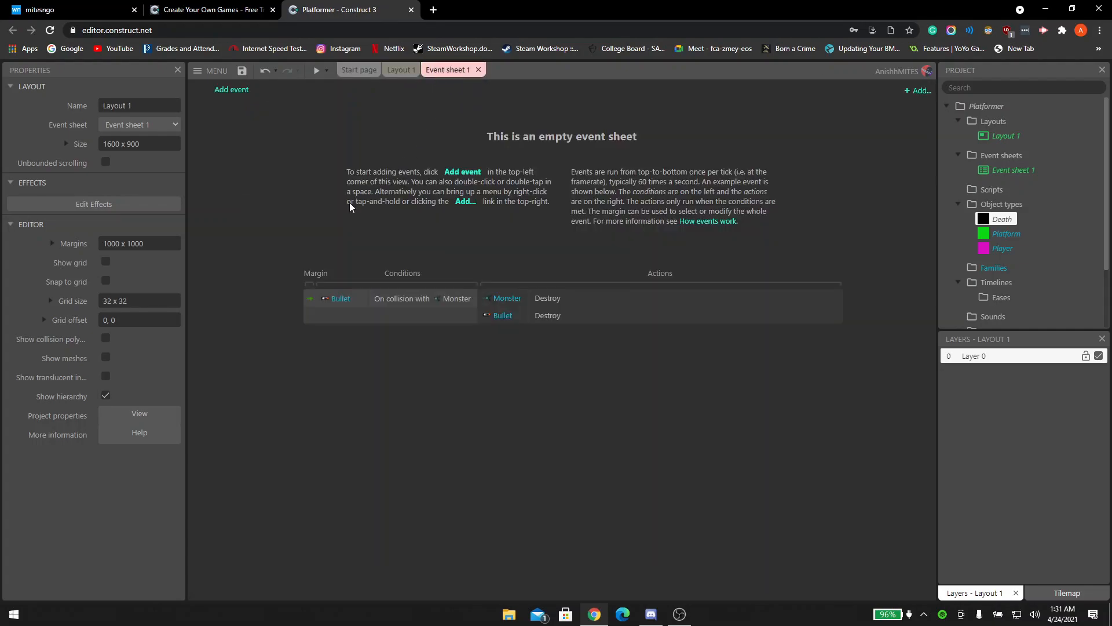
{"action": "left_click", "coordinate": [221, 92]}
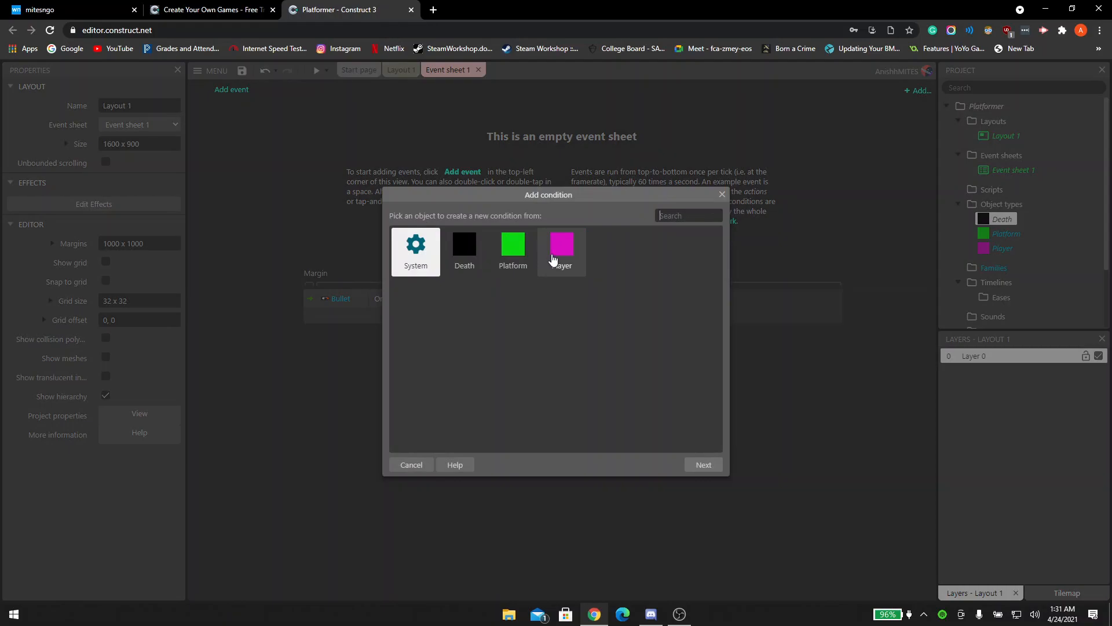
{"action": "left_click", "coordinate": [560, 255]}
{"action": "double_click", "coordinate": [558, 255]}
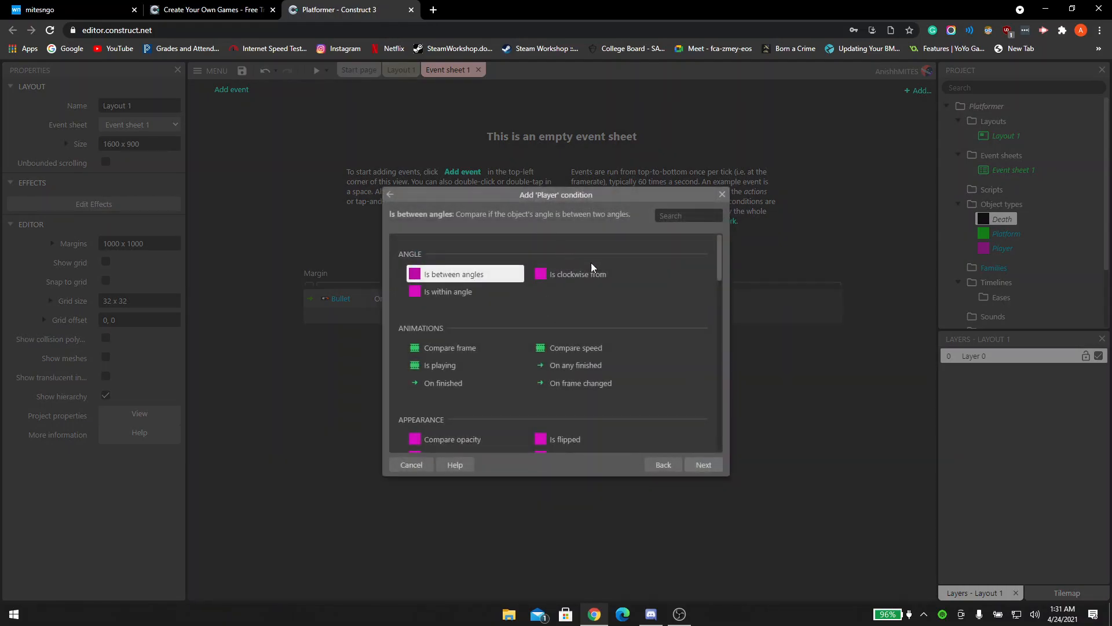
{"action": "type", "text": "colli"}
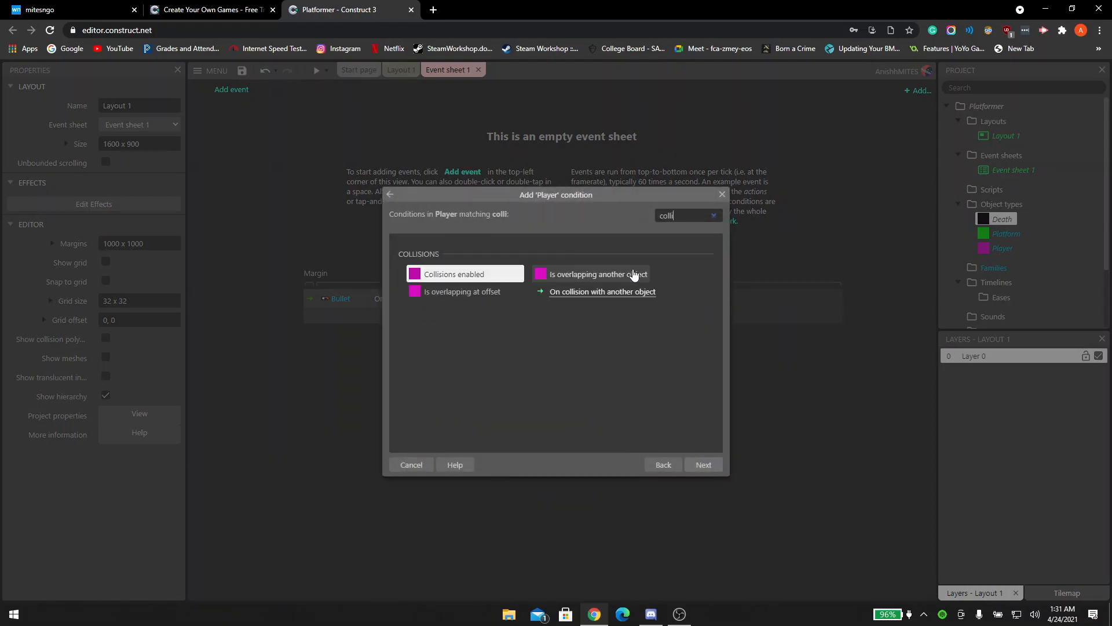
{"action": "double_click", "coordinate": [577, 294]}
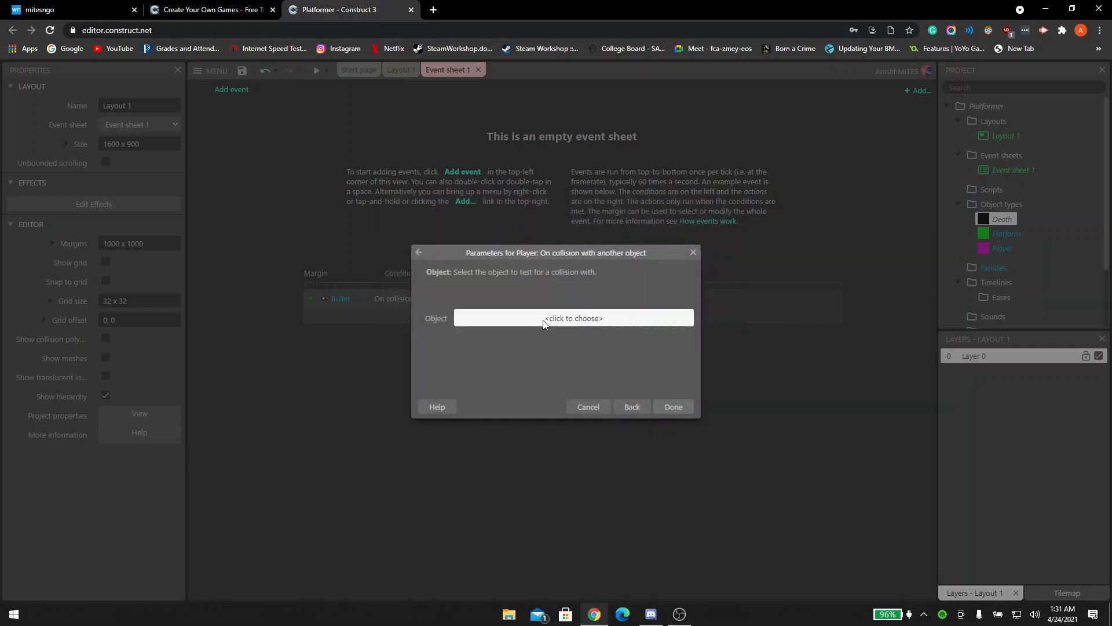
{"action": "left_click", "coordinate": [544, 320]}
{"action": "double_click", "coordinate": [471, 274]}
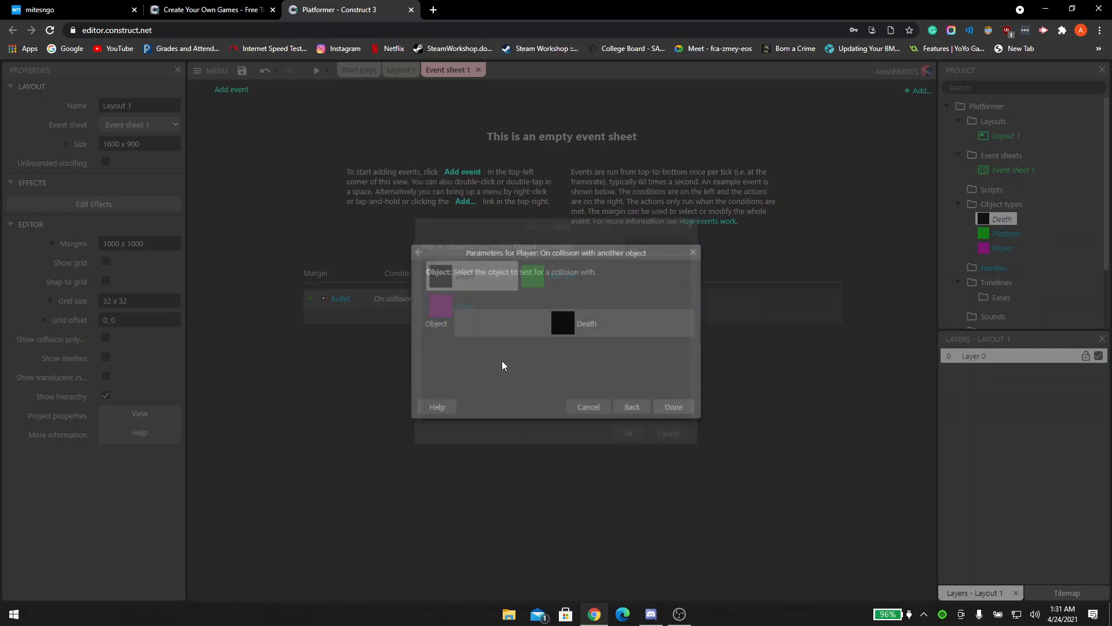
{"action": "left_click", "coordinate": [667, 406]}
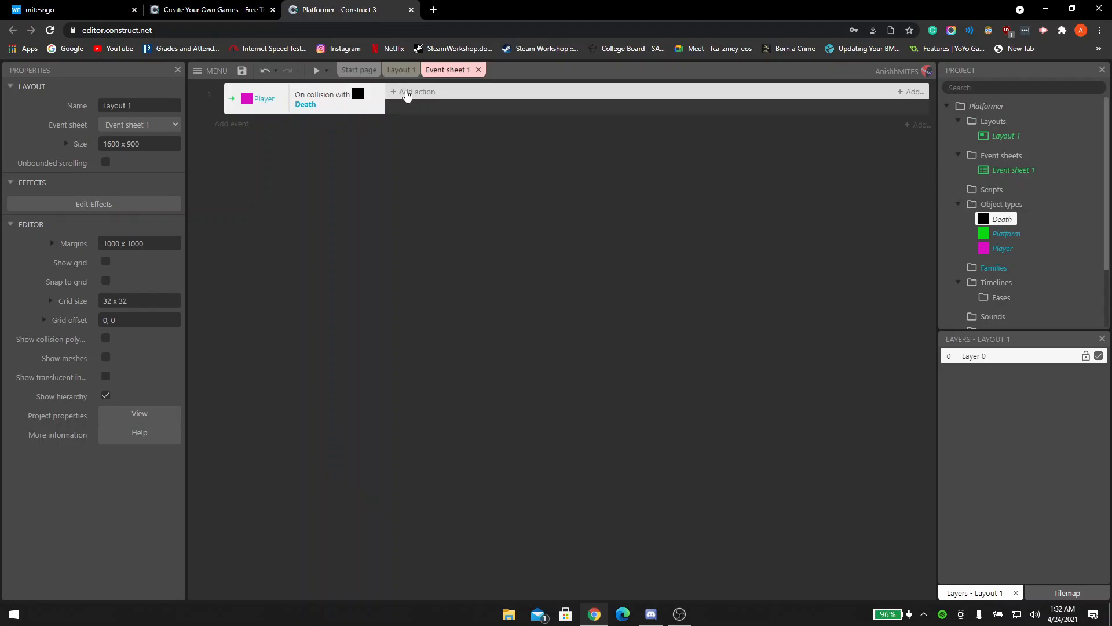
- Add a System action Go to layout with Layout 1 to the Player–Death collision event
{"action": "left_click", "coordinate": [406, 93]}
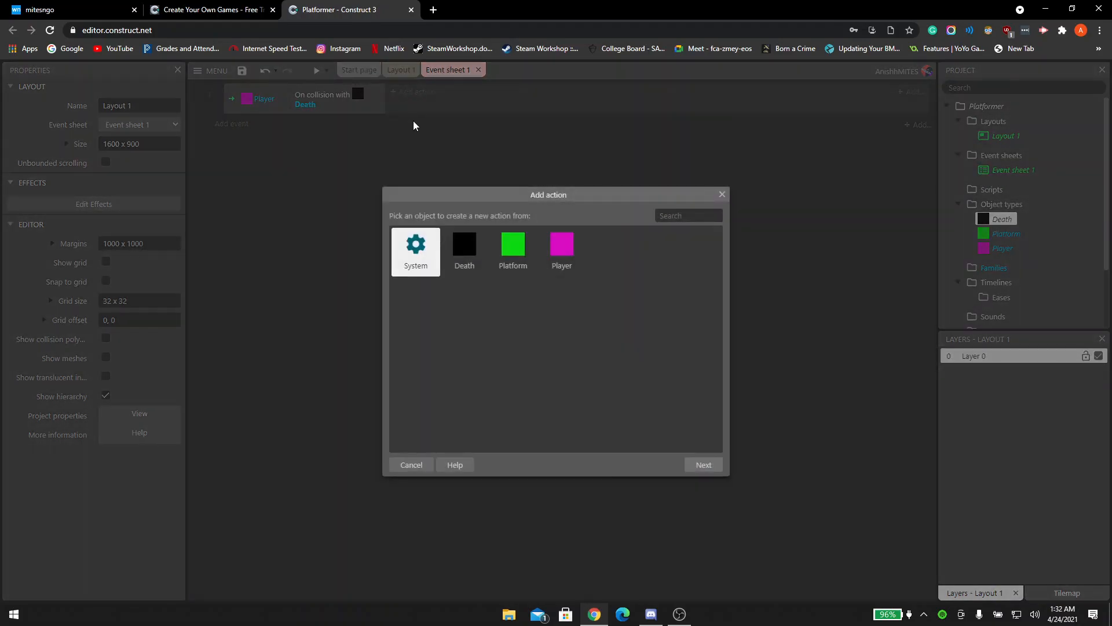
{"action": "double_click", "coordinate": [415, 255]}
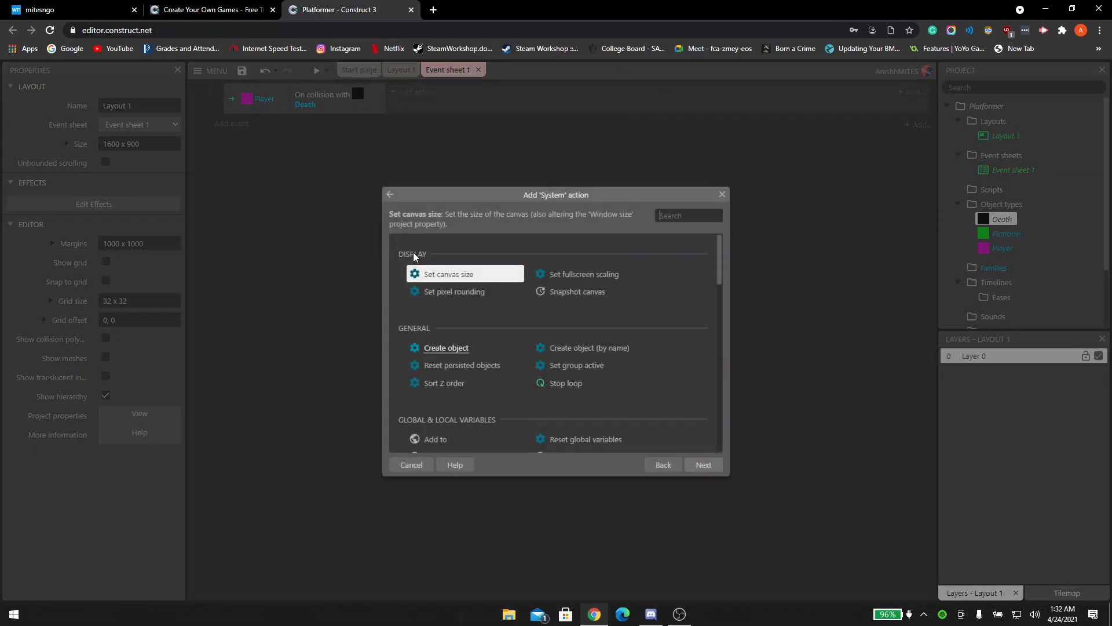
{"action": "left_click", "coordinate": [674, 214]}
{"action": "type", "text": "go to"}
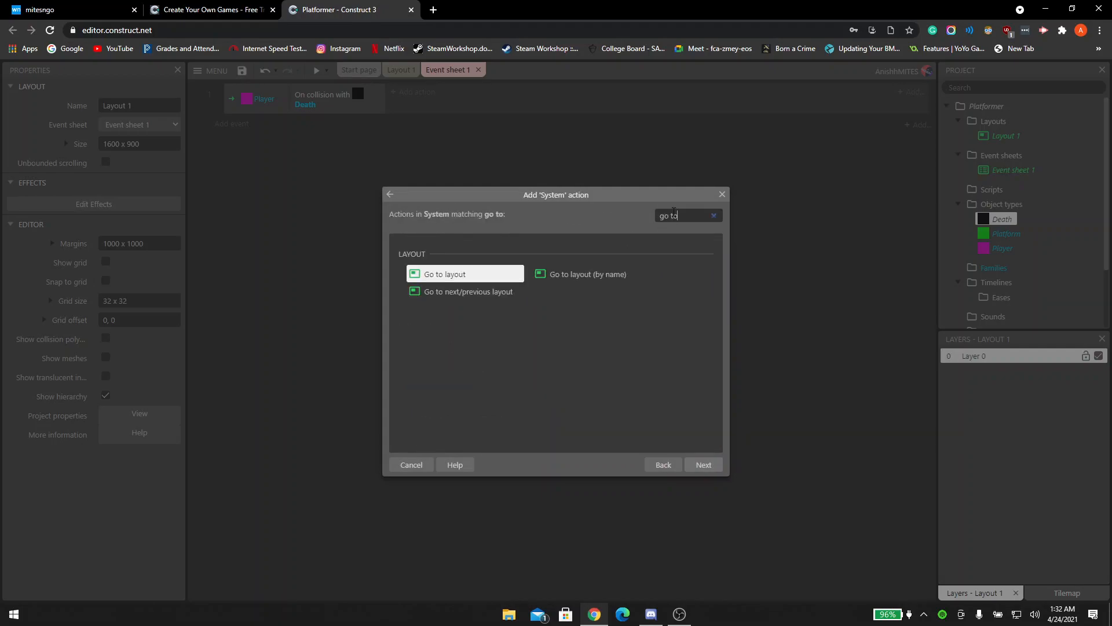
{"action": "double_click", "coordinate": [511, 275]}
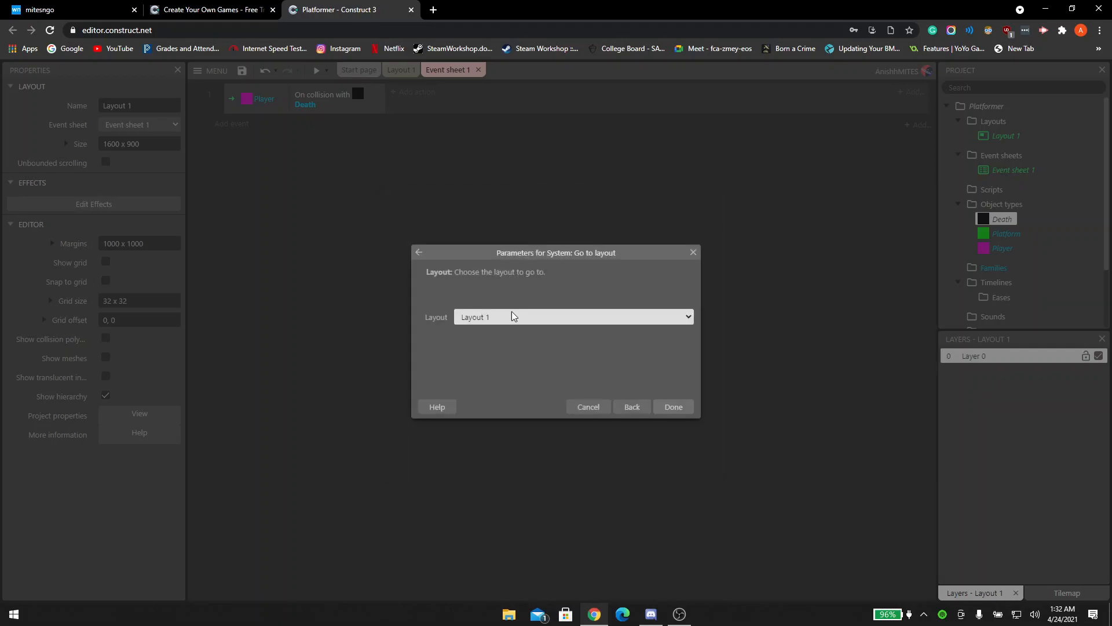
{"action": "left_click", "coordinate": [512, 318]}
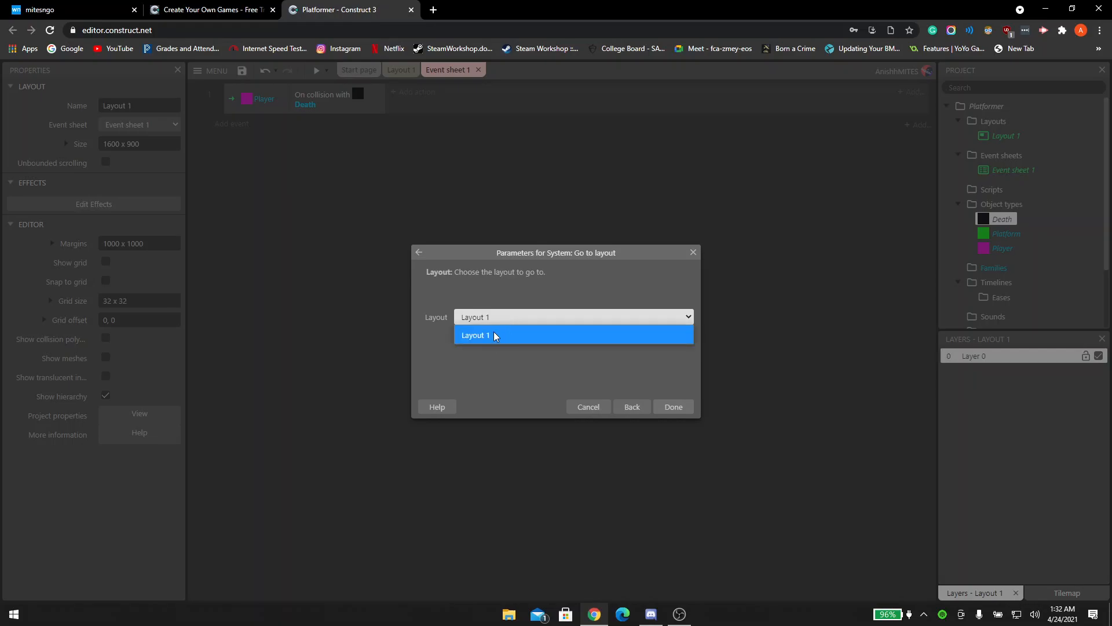
{"action": "left_click", "coordinate": [494, 335]}
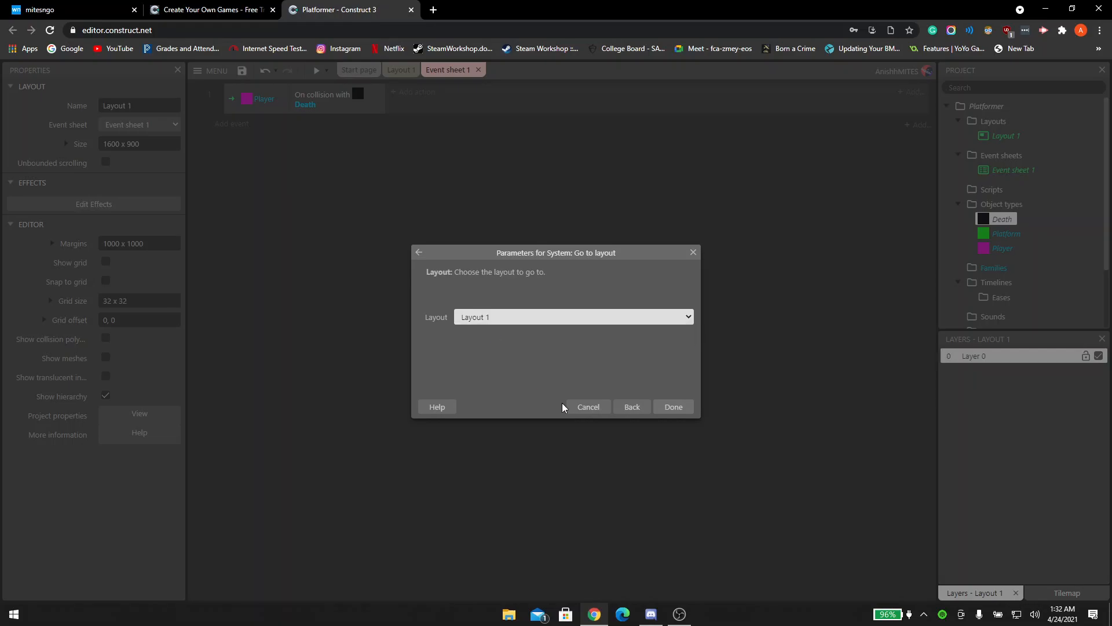
{"action": "left_click", "coordinate": [674, 411]}
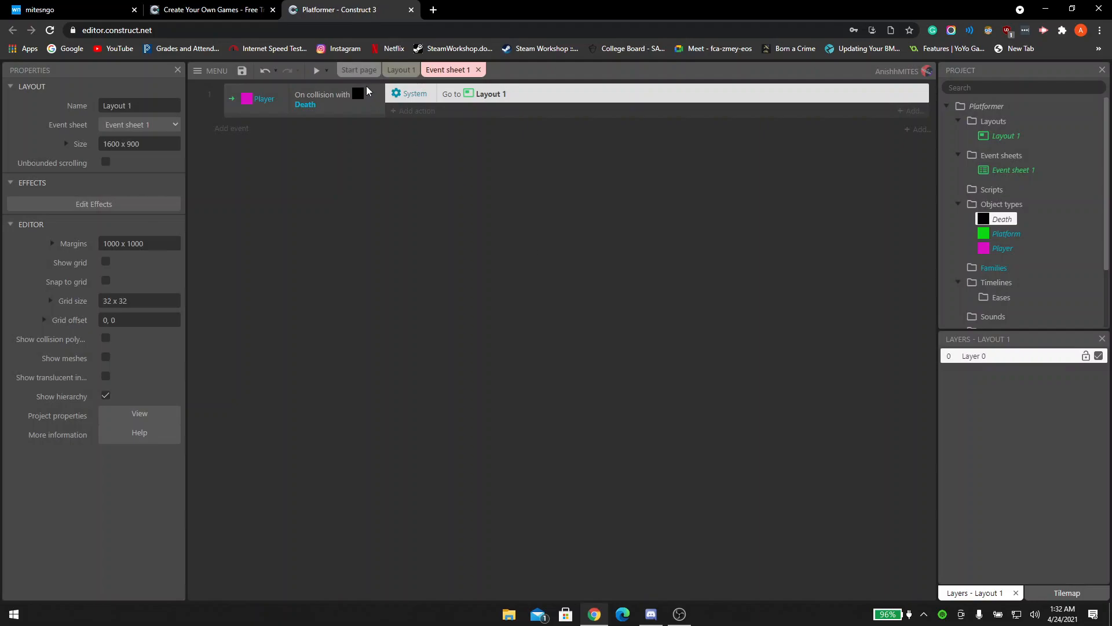
- Preview Layout 1, move and jump the player around and off the platform to test the Death event, and close the preview
{"action": "left_click", "coordinate": [401, 69]}
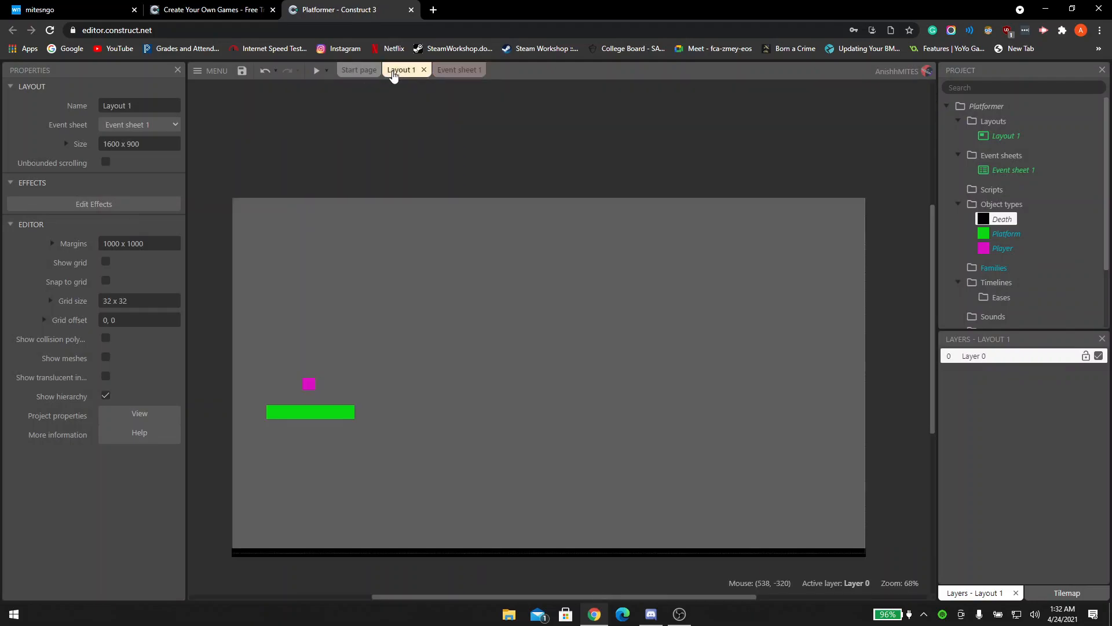
{"action": "left_click", "coordinate": [316, 71]}
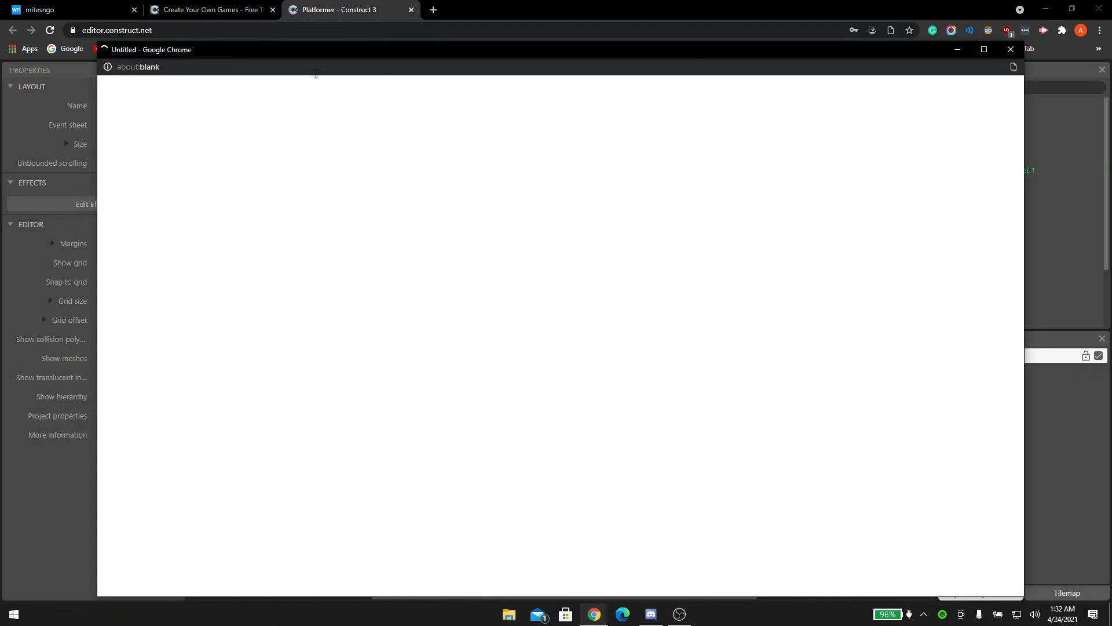
{"action": "key", "text": "Right"}
{"action": "key", "text": "Left"}
{"action": "key", "text": "Up"}
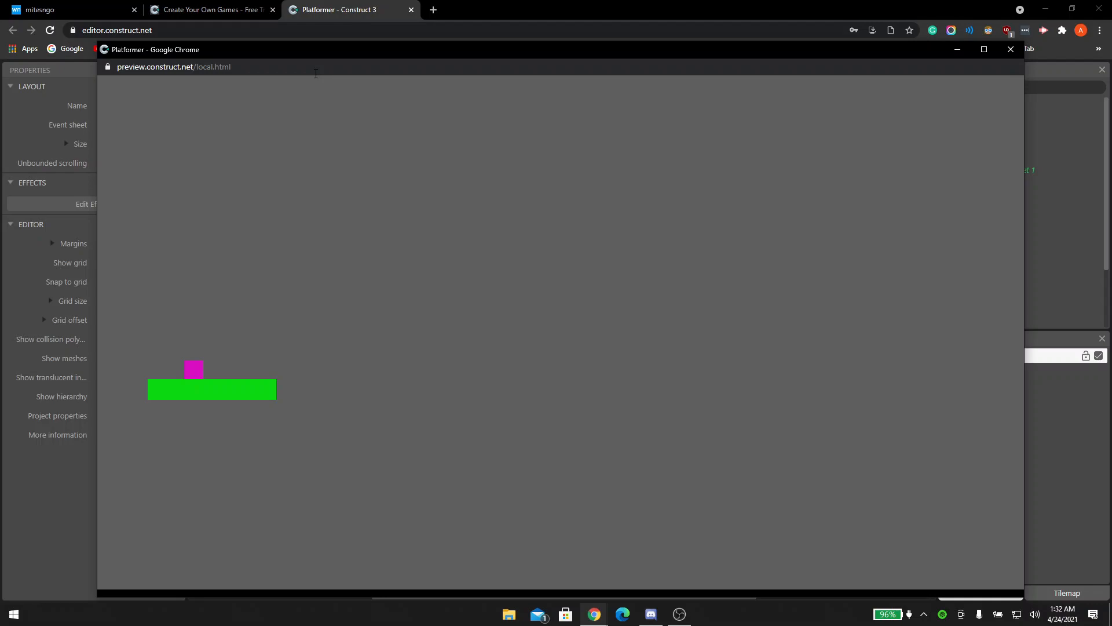
{"action": "key", "text": "Right"}
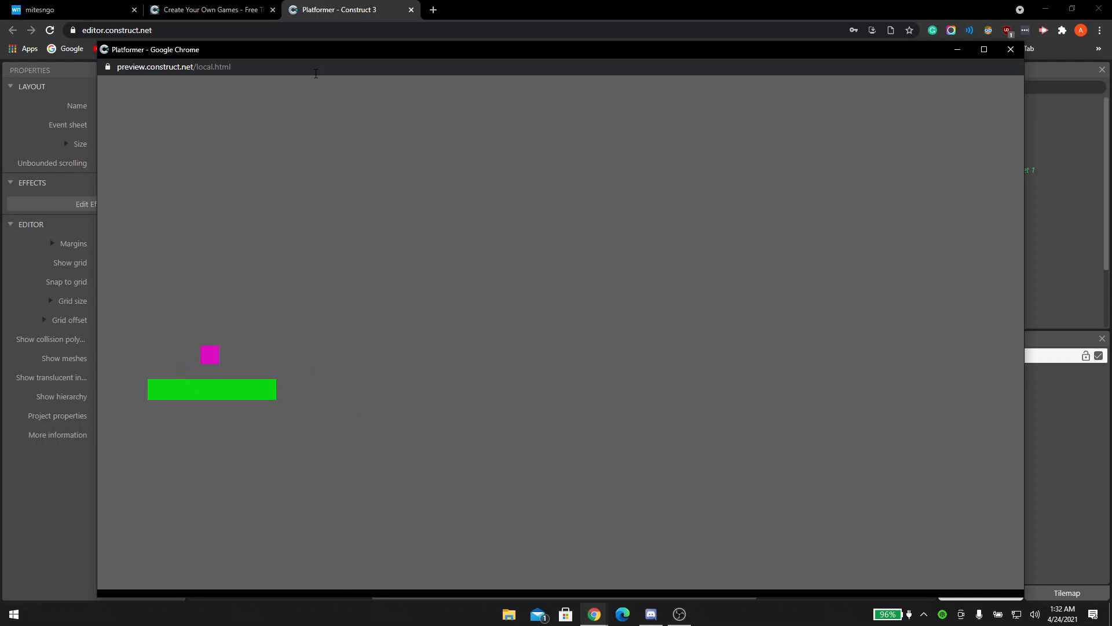
{"action": "key", "text": "Left"}
{"action": "key", "text": "Right"}
{"action": "key", "text": "Right"}
{"action": "key", "text": "Right"}
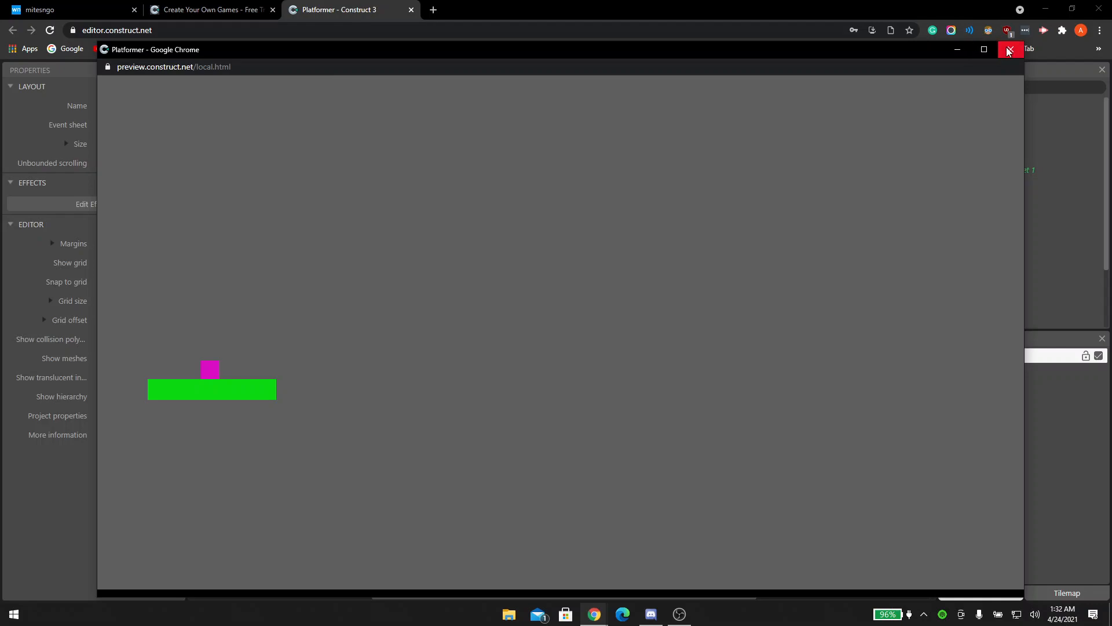
{"action": "left_click", "coordinate": [1009, 51]}
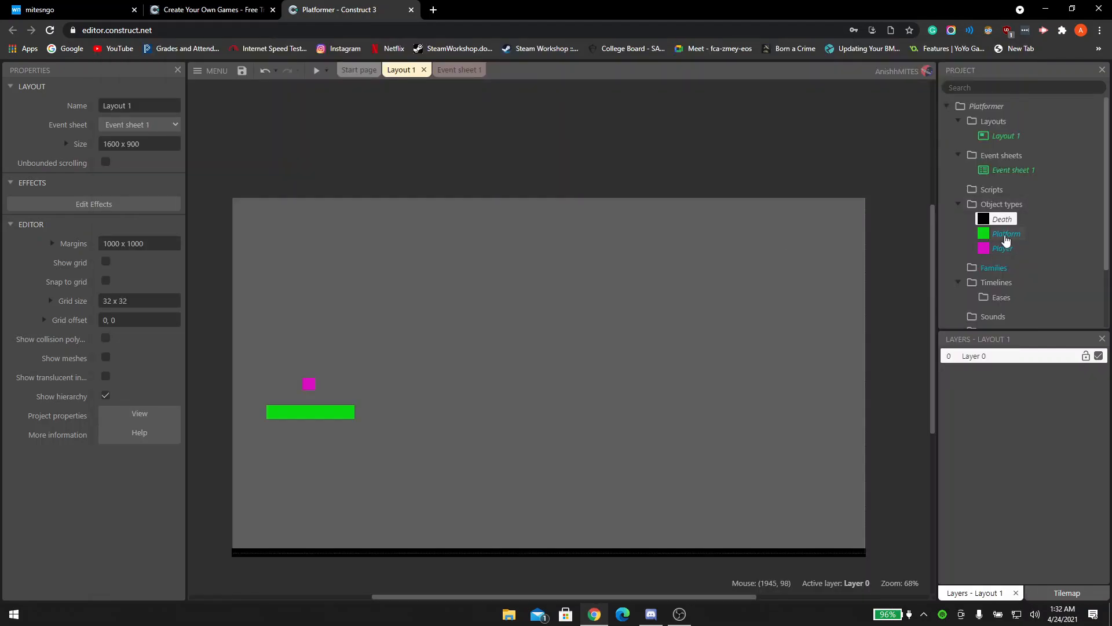
- Place four more Platform instances: at about 609, 544, above and right of that one, at 1161, 621, and at 1390, 347
{"action": "left_click_drag", "start_coordinate": [1008, 237], "coordinate": [473, 412]}
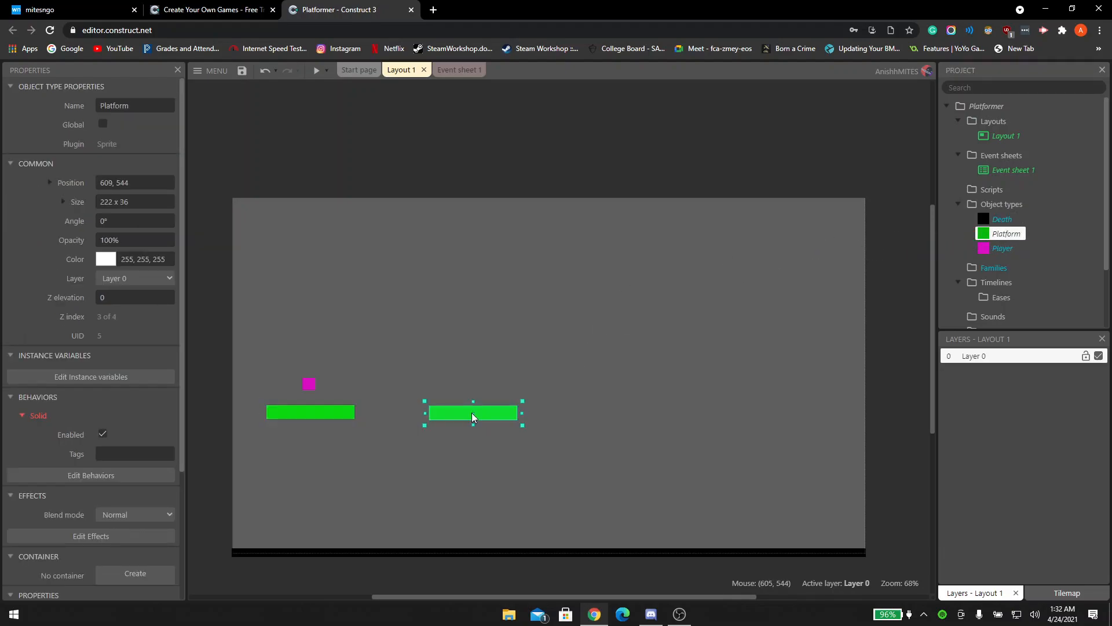
{"action": "left_click_drag", "start_coordinate": [1011, 237], "coordinate": [689, 443]}
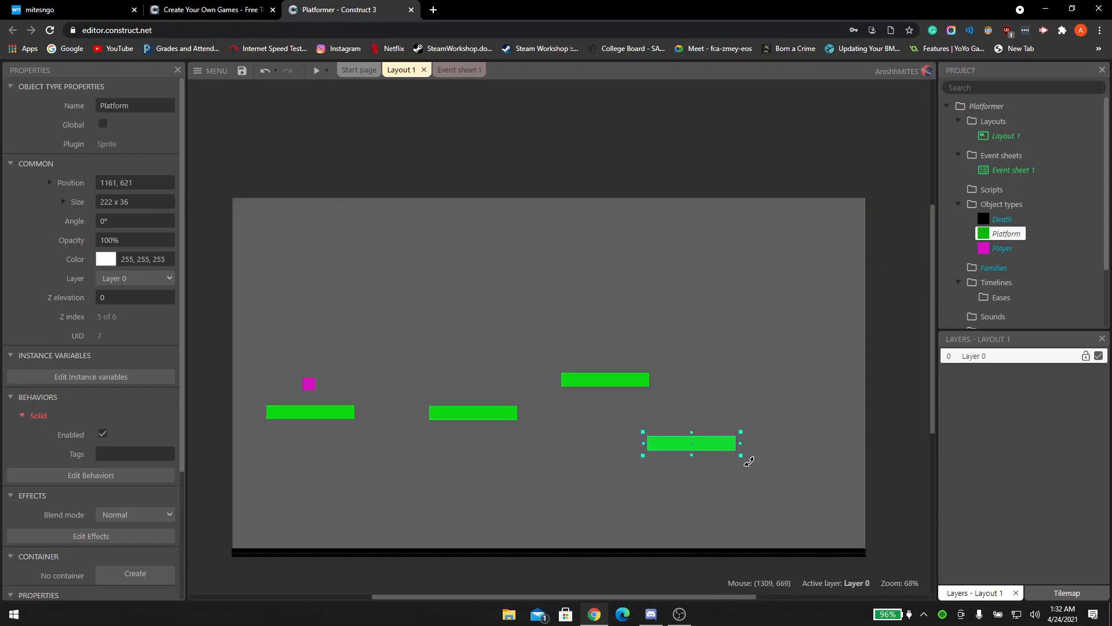
{"action": "left_click_drag", "start_coordinate": [1008, 237], "coordinate": [782, 335]}
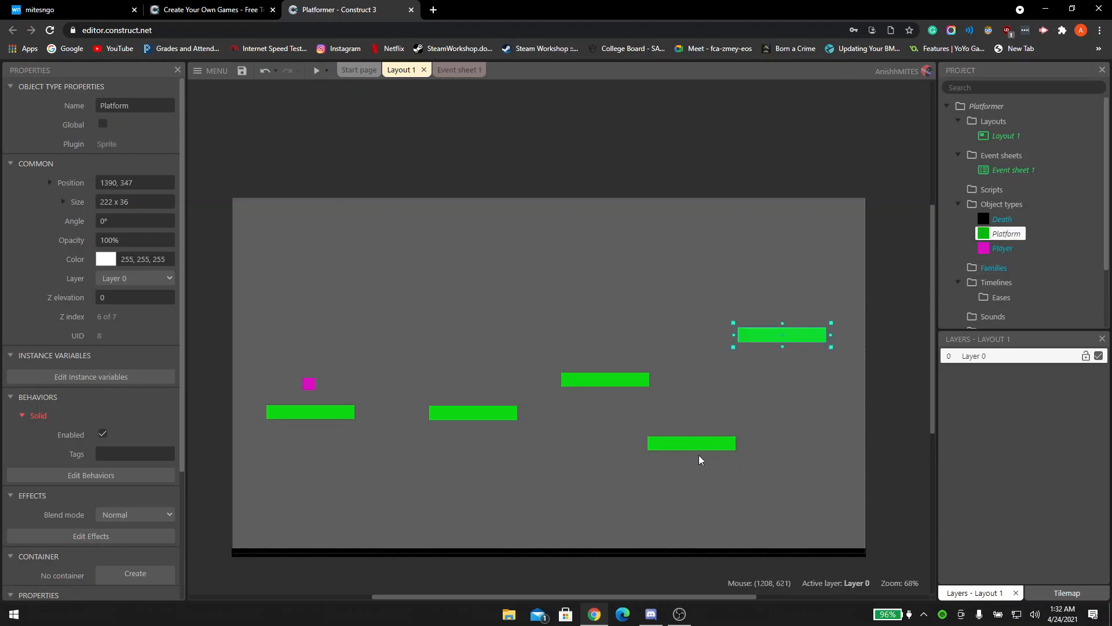
- Rearrange the platforms: first towards the layout's left edge, second to about 401, 686, third down-left, fourth to 999, 660, fifth to 1292, 543
{"action": "left_click_drag", "start_coordinate": [306, 413], "coordinate": [275, 413]}
{"action": "left_click_drag", "start_coordinate": [458, 416], "coordinate": [375, 472]}
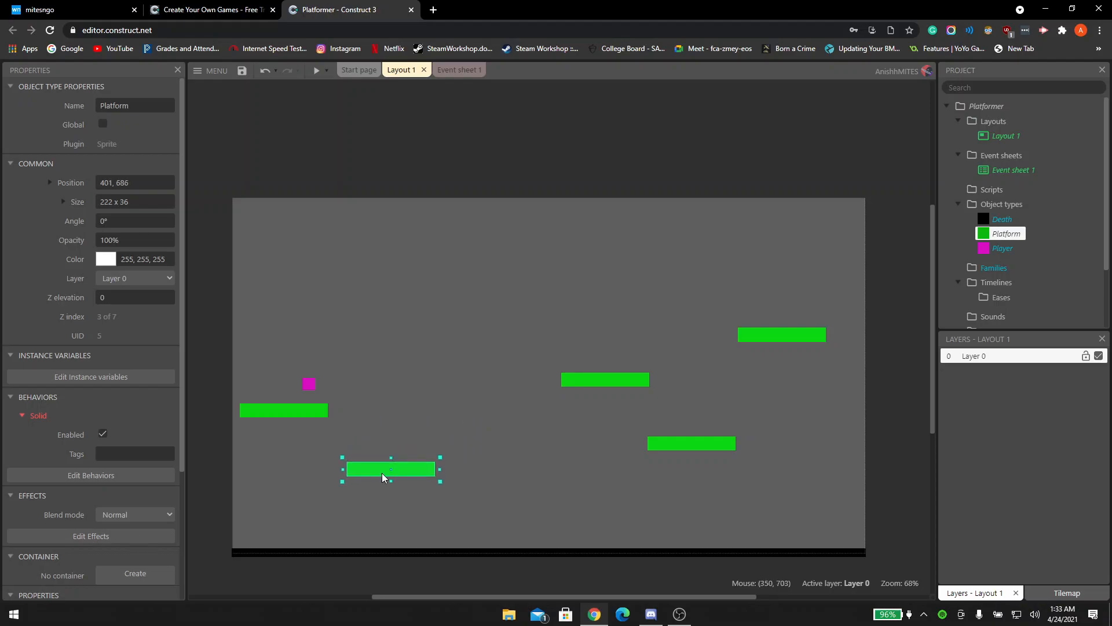
{"action": "left_click_drag", "start_coordinate": [598, 385], "coordinate": [493, 439]}
{"action": "left_click_drag", "start_coordinate": [700, 445], "coordinate": [628, 466]}
{"action": "left_click_drag", "start_coordinate": [773, 334], "coordinate": [740, 412]}
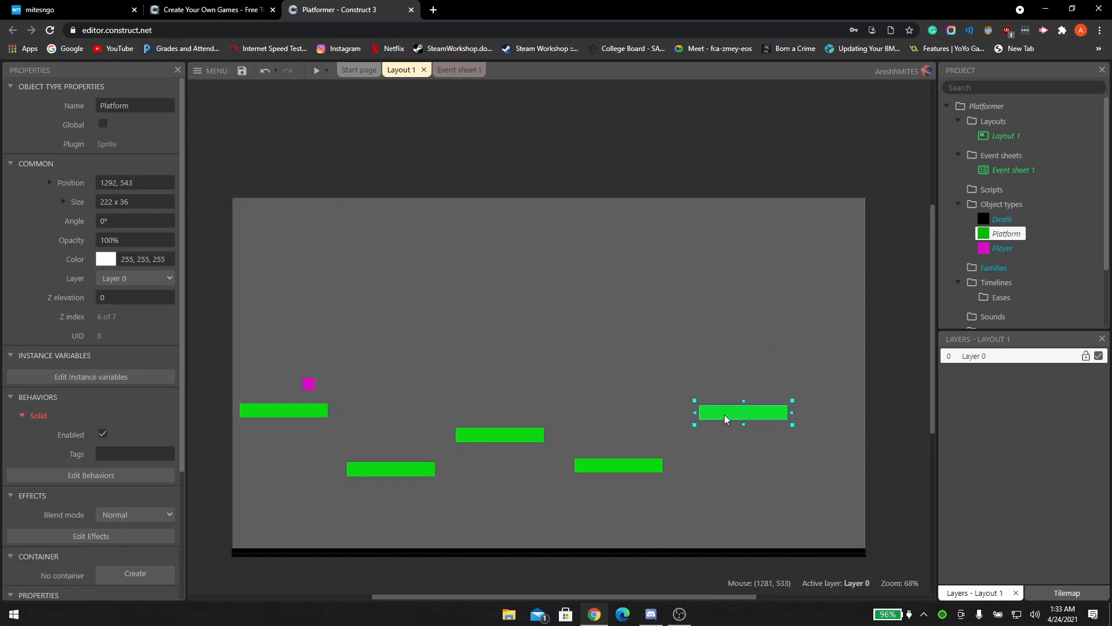
{"action": "mouse_move", "coordinate": [626, 465]}
{"action": "left_mouse_down"}
{"action": "mouse_move", "coordinate": [639, 467]}
{"action": "mouse_move", "coordinate": [632, 462]}
{"action": "left_mouse_up"}
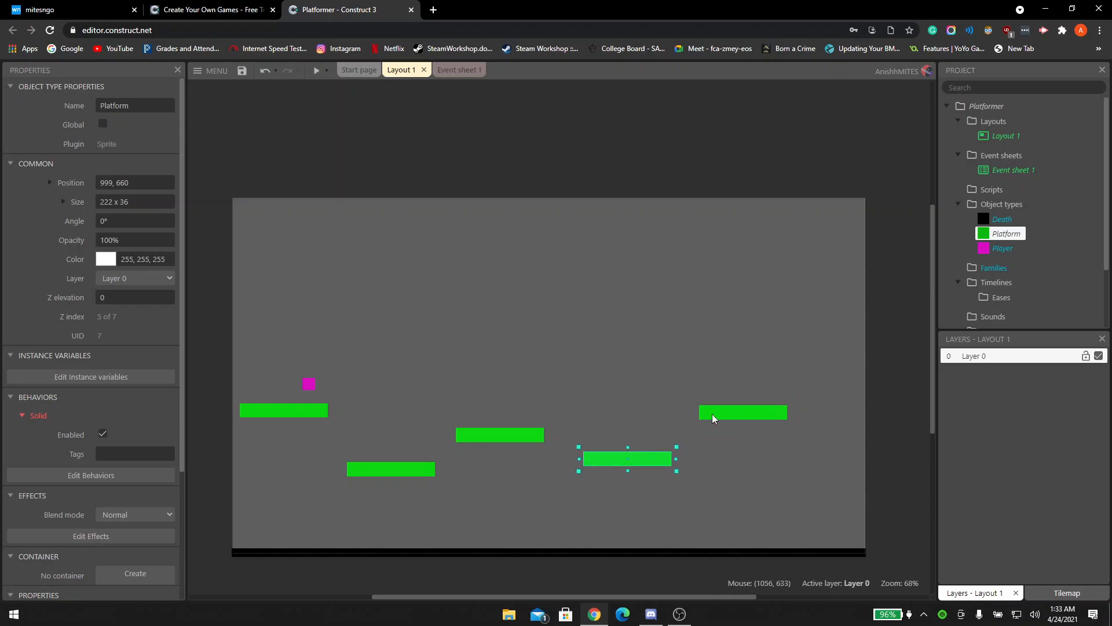
{"action": "left_click", "coordinate": [678, 328]}
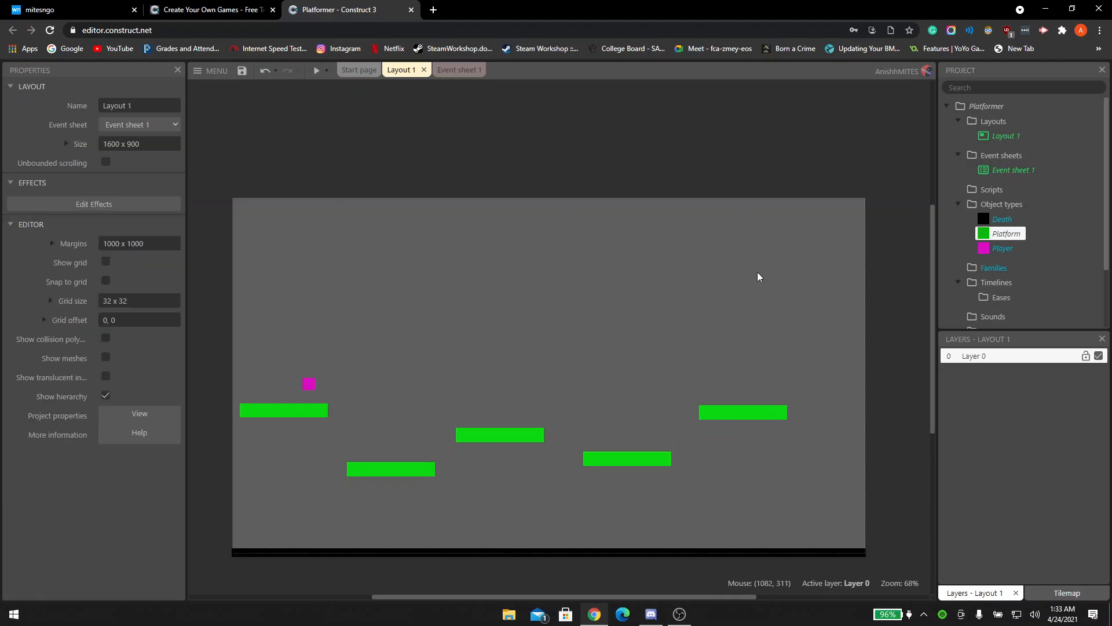
- Preview the rearranged level, move and jump the player onto the second platform, and close the preview
{"action": "left_click", "coordinate": [318, 71]}
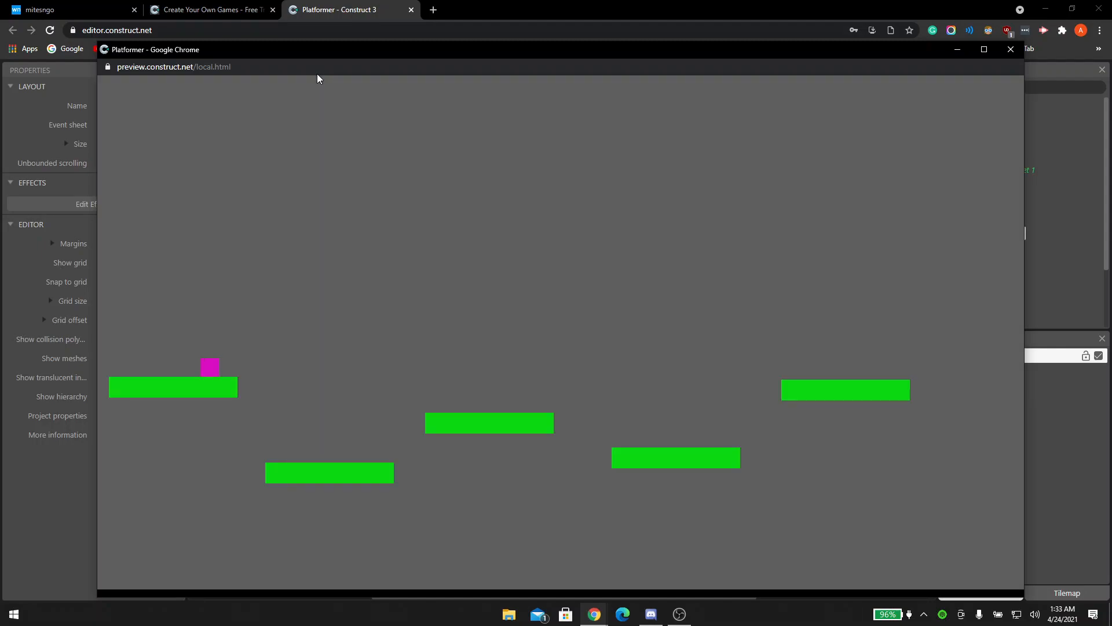
{"action": "key", "text": "Right"}
{"action": "key", "text": "Up"}
{"action": "key", "text": "Up"}
{"action": "key", "text": "Right"}
{"action": "key", "text": "Right"}
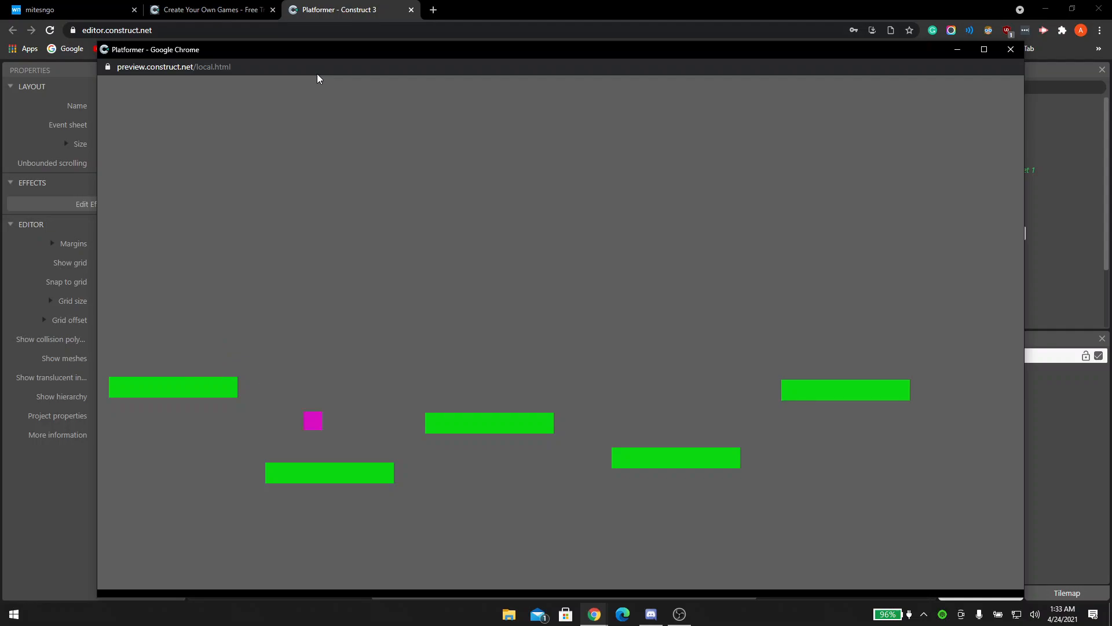
{"action": "left_click", "coordinate": [1011, 49]}
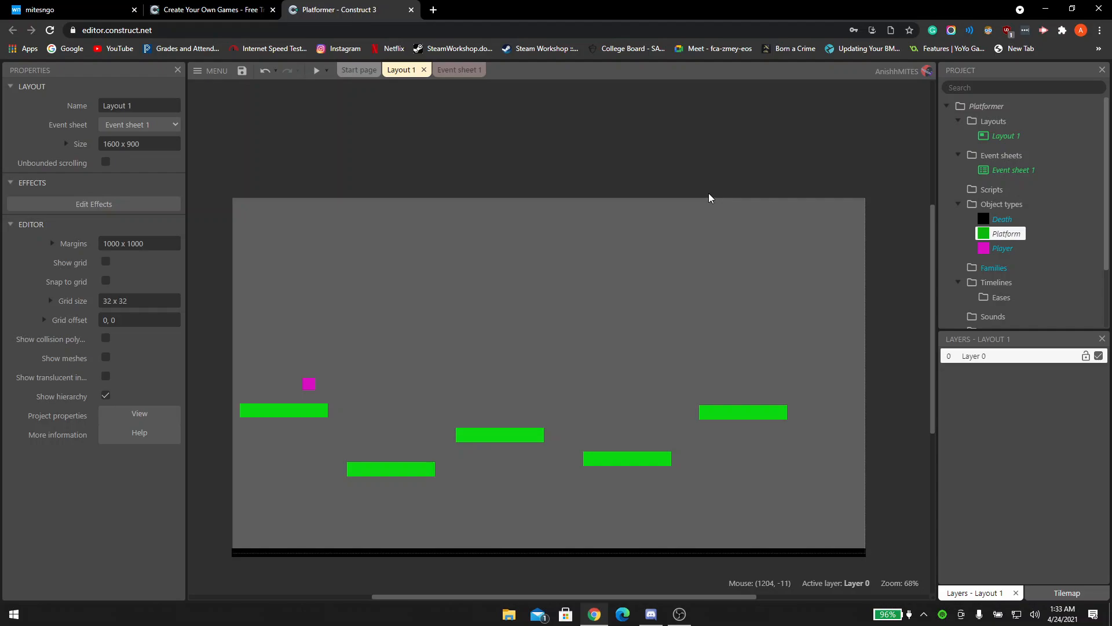